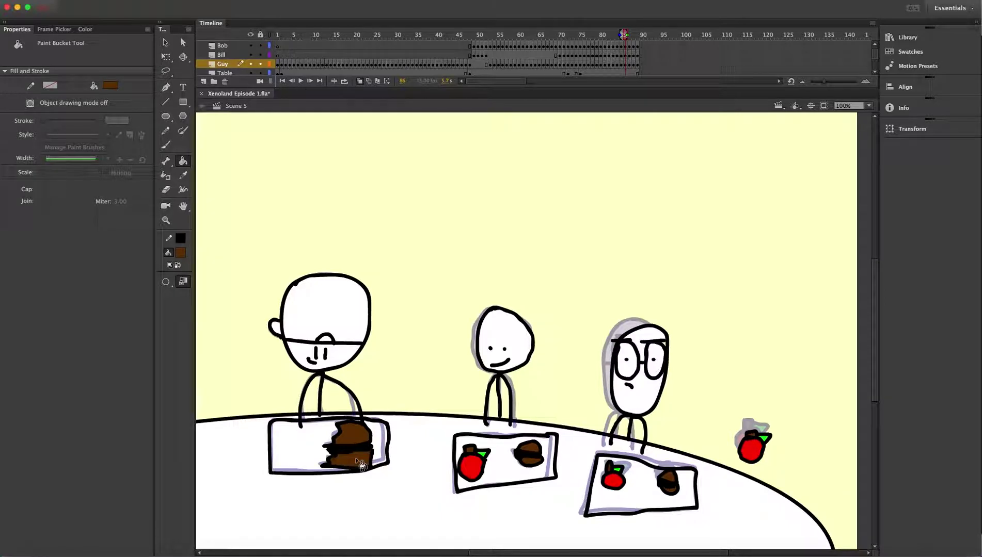
- Step frame by frame back and forth between frames 74 and 89 to examine the characters' motion at the end of the scene
key(".")
key(".")
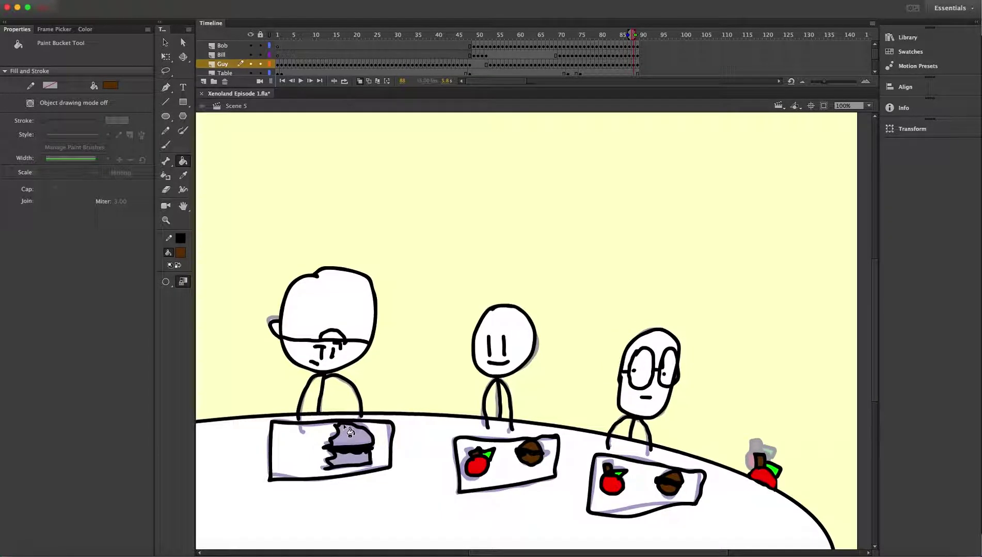
key(".")
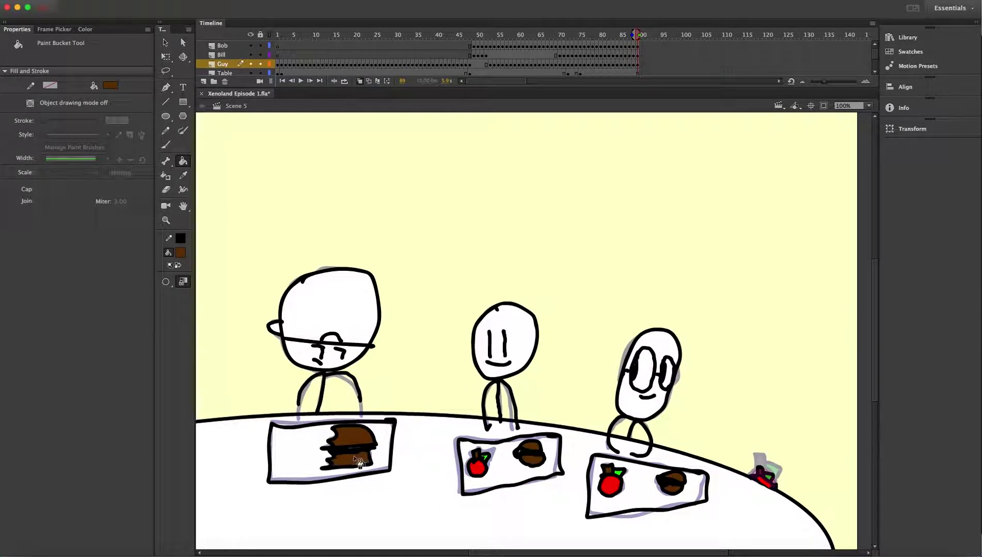
key("comma")
key("comma")
key("comma")
key("comma")
key("comma")
key("comma")
key("comma")
key("comma")
key("comma")
key("comma")
key("comma")
key("comma")
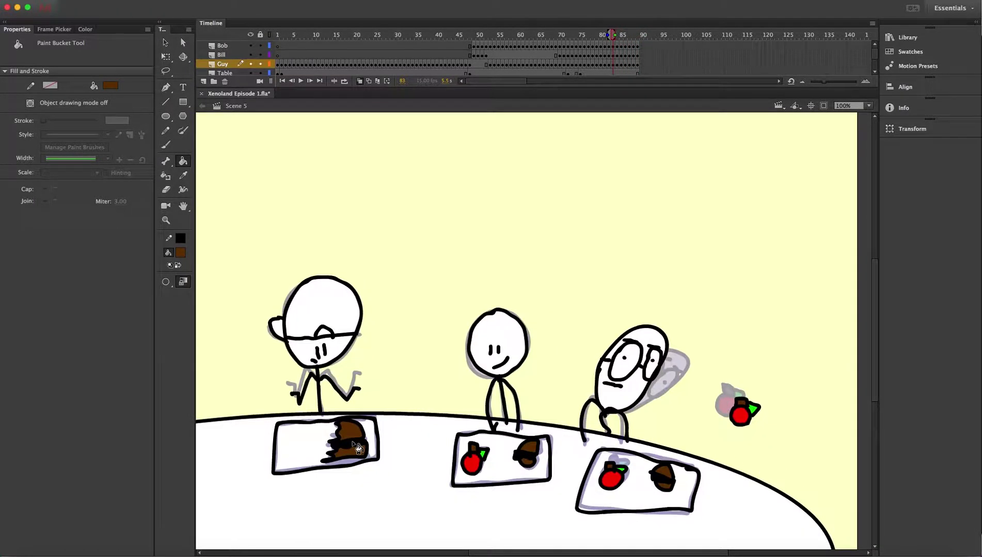
key("comma")
key("comma")
key("comma")
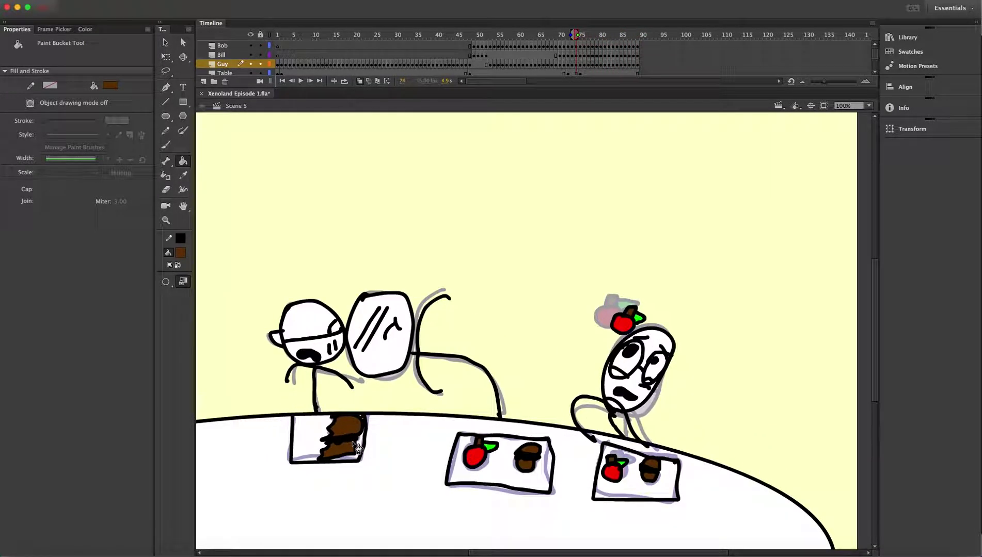
key("period")
key("period")
key("period")
key("period")
key("period")
key("period")
key("period")
key("period")
key("period")
key("period")
key("period")
key("period")
key("period")
key("period")
key("period")
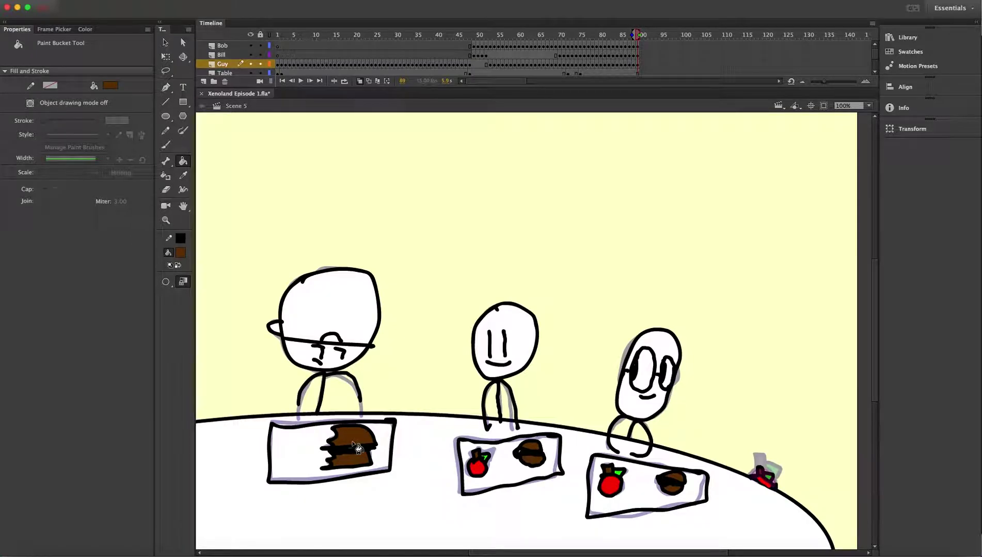
- Play the animation to its end from frame 69 on the Bill layer and again from frame 76 on the Guy layer
left_click(555, 54)
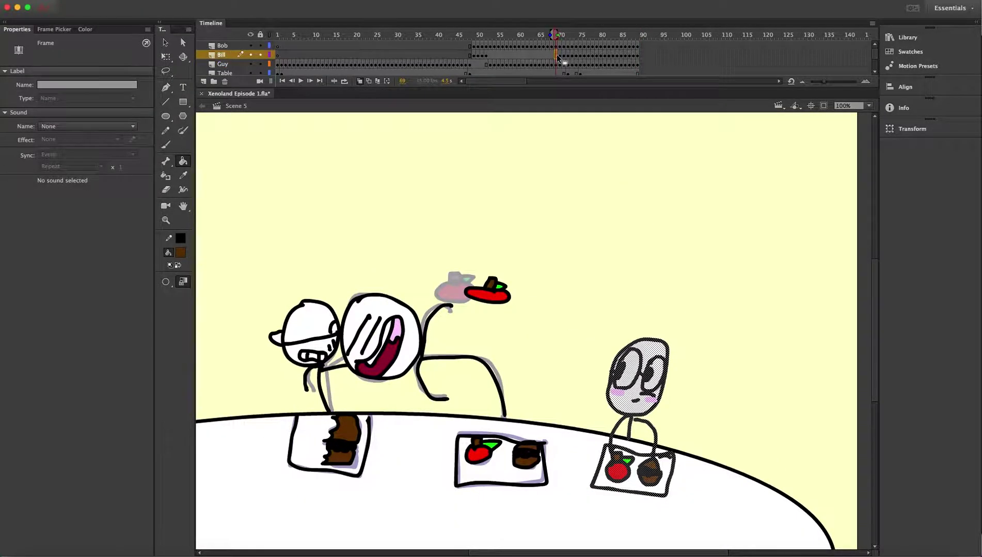
key("Return")
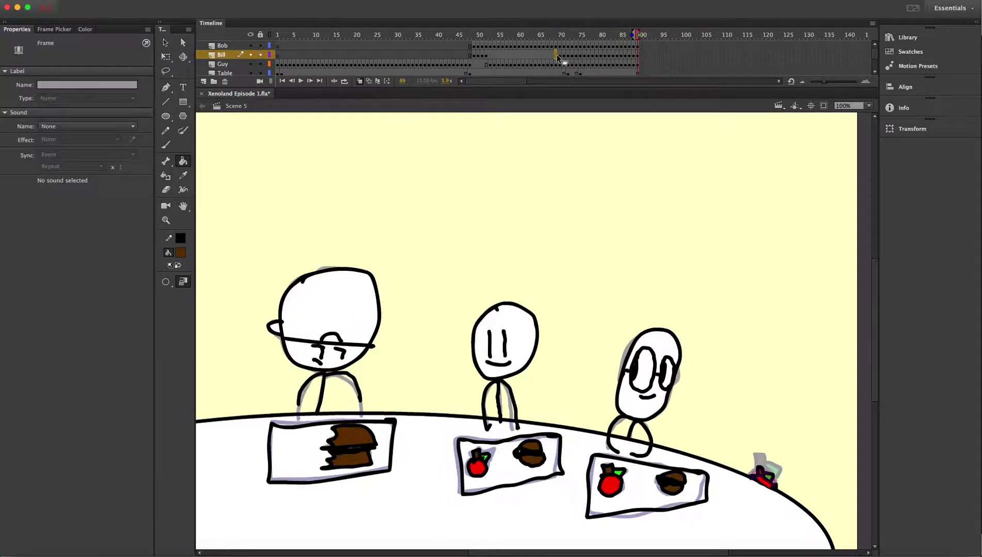
left_click(585, 62)
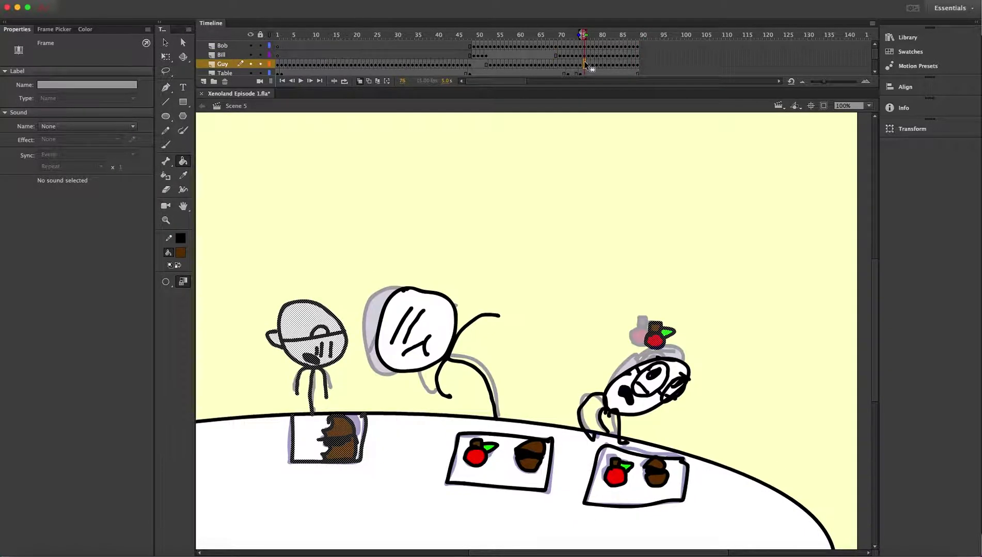
key("Return")
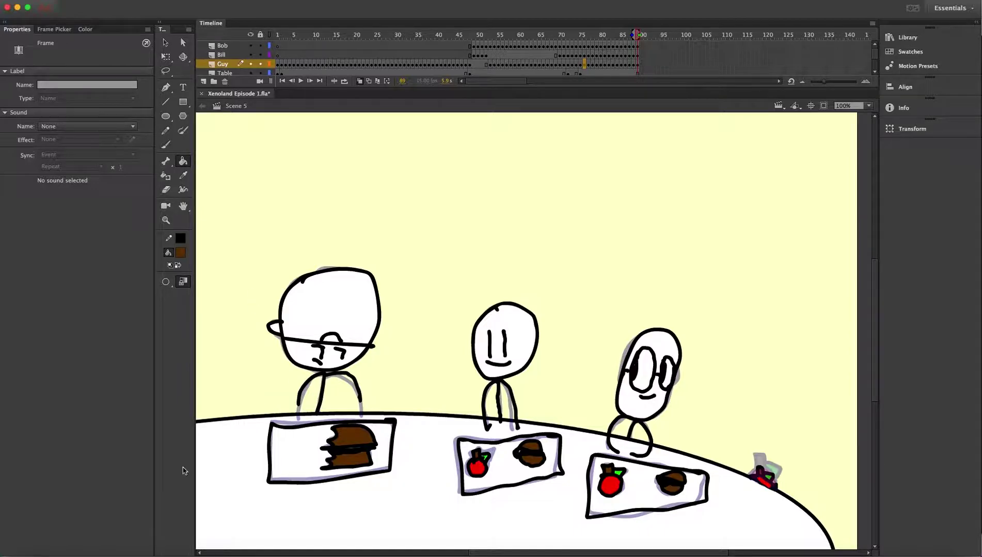
- Open the Episode 1 script in Google Docs, mark the line where Bill stares at Guy wide-eyed, and return to Adobe Animate
left_click(147, 555)
left_click(202, 15)
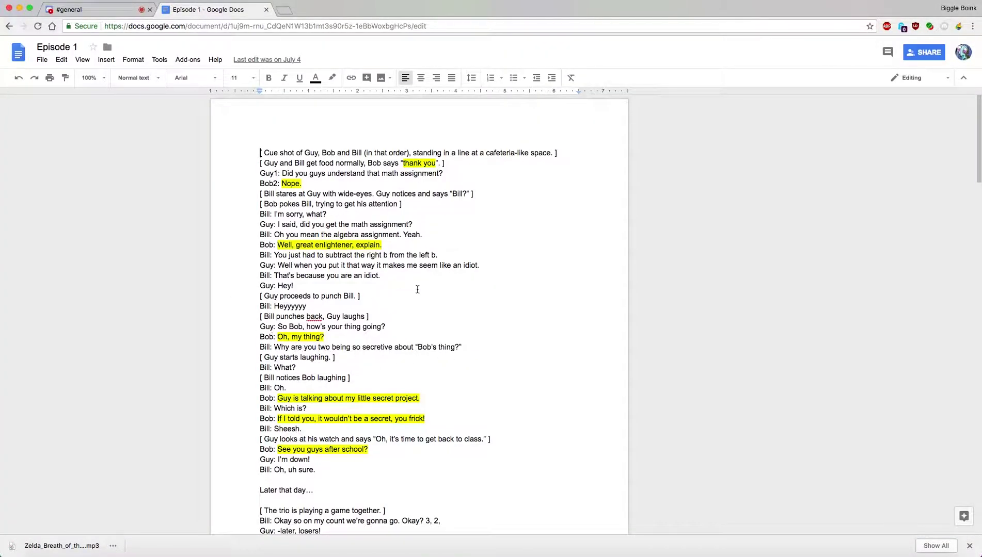
left_click_drag(260, 195, 471, 195)
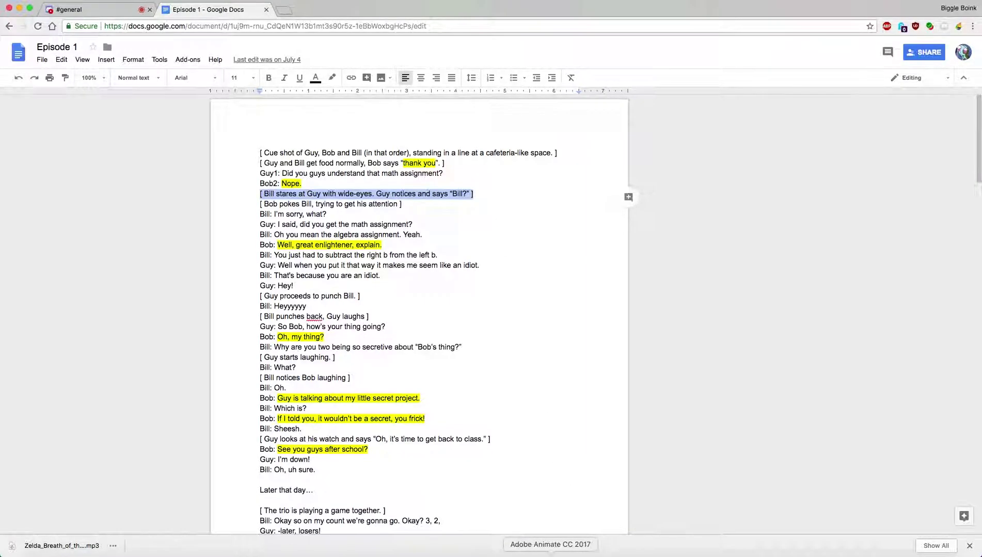
left_click(550, 555)
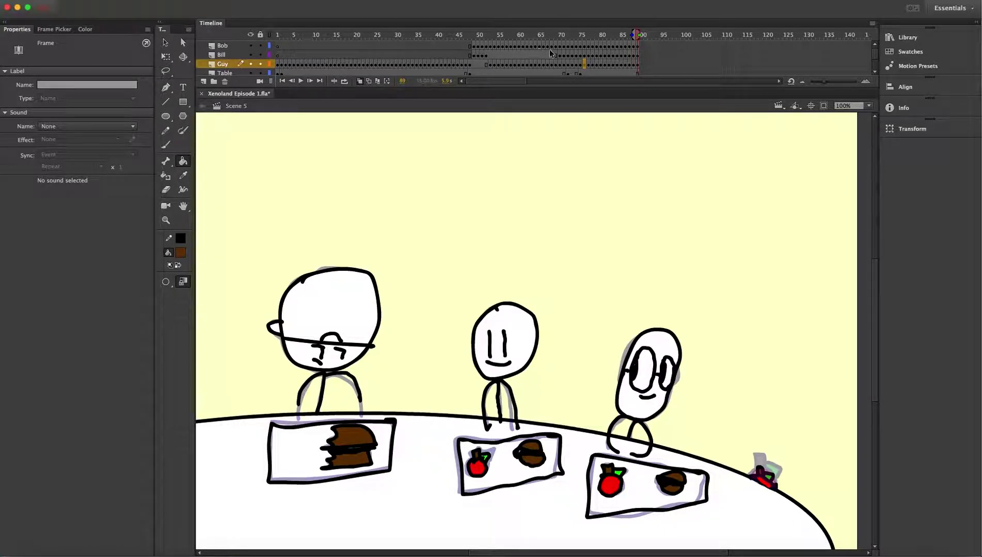
- Extend the voice line audio layer past frame 89 by inserting frames
scroll(551, 52, "down", 3)
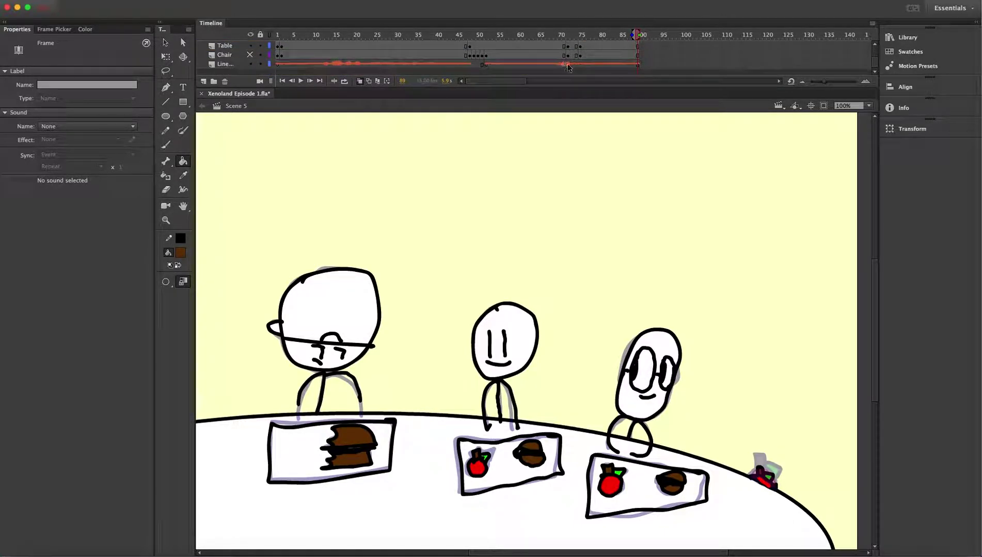
scroll(615, 70, "up", 2)
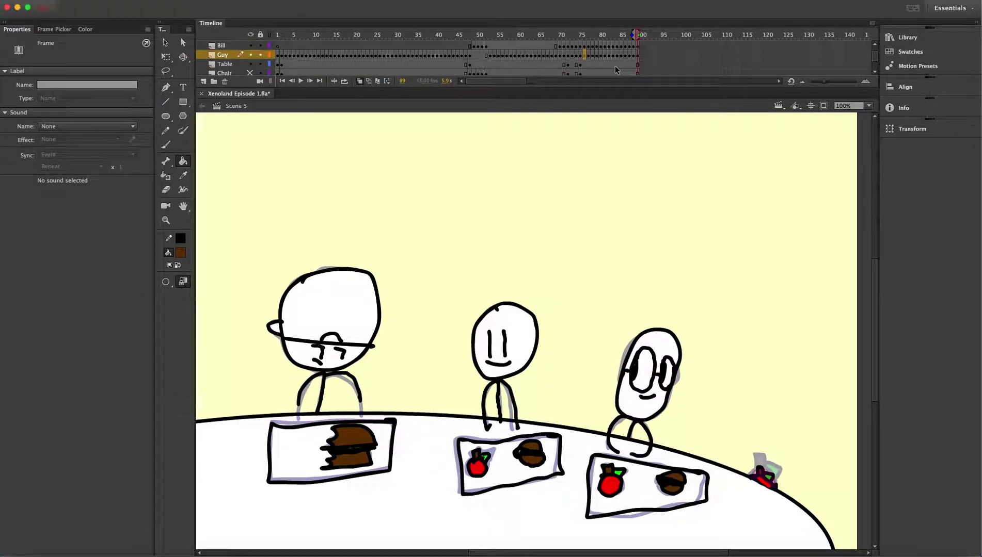
scroll(617, 69, "down", 2)
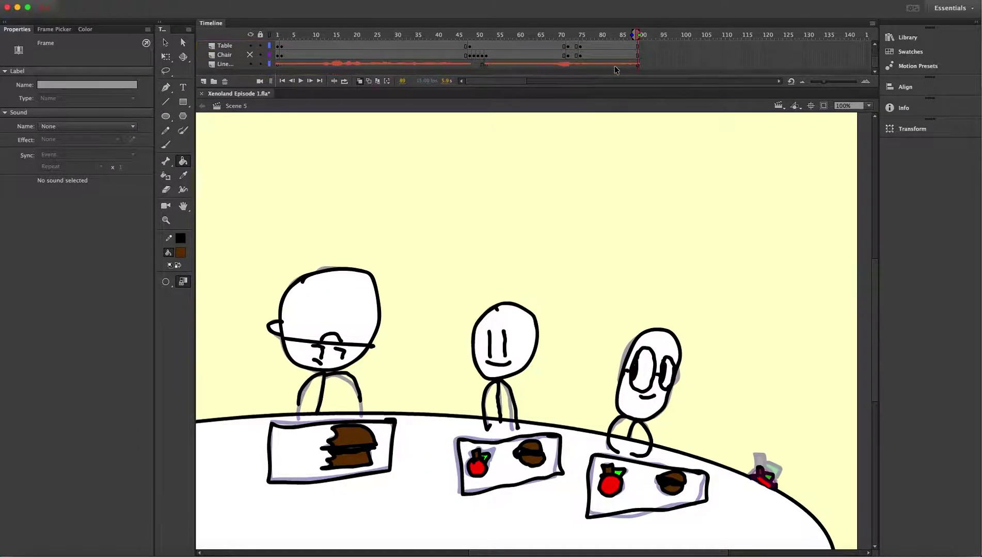
left_click(645, 64)
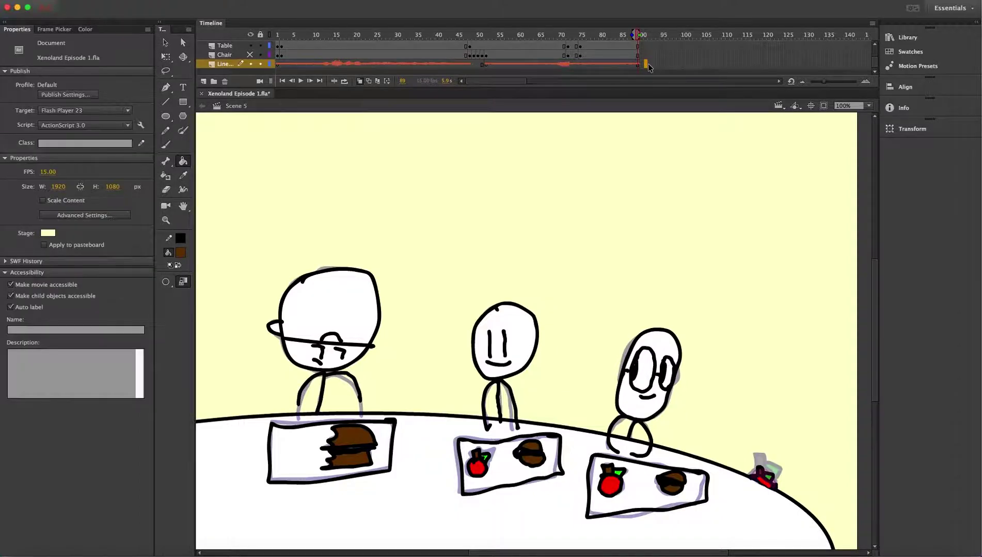
key("F5")
left_click(652, 66)
right_click(647, 65)
key("super+z")
key("F5")
key("super+z")
key("F5")
- Insert a blank keyframe at frame 91 of the voice line audio layer, just after the Bob Line 2.wav clip
left_click_drag(642, 66, 647, 67)
right_click(647, 67)
left_click(665, 65)
right_click(645, 66)
left_click(676, 156)
left_click(642, 65)
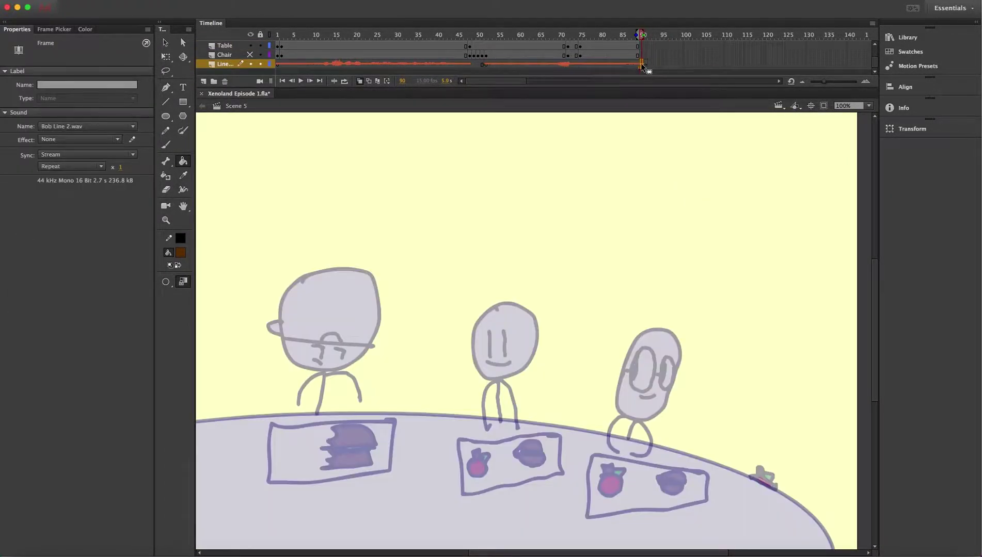
key("F7")
key("super+z")
left_click(645, 66)
- Switch to Finder, search all files for "guy" and open Guy Line 2.wav to listen to it
left_click(85, 554)
left_click(841, 139)
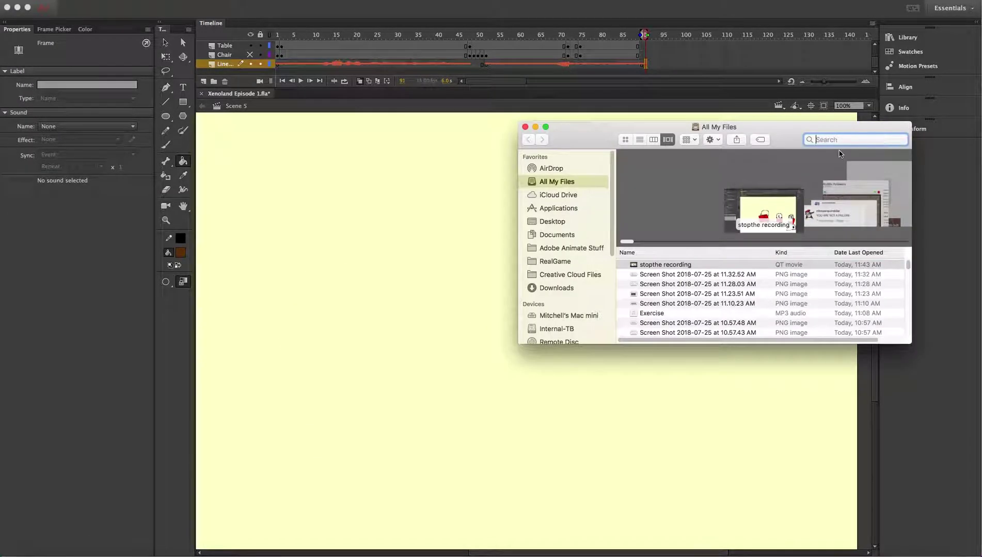
type("guy")
scroll(684, 302, "down", 12)
double_click(677, 327)
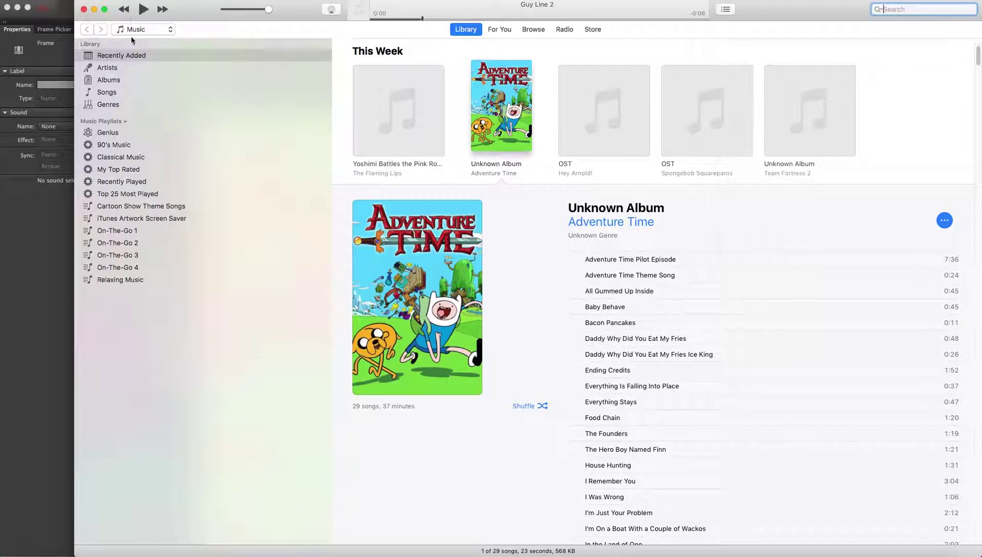
- Add Guy Line 2.wav from Finder to the voice line audio layer at frame 91 and play the timeline
left_click(37, 57)
left_click(47, 552)
left_click_drag(655, 272, 488, 151)
left_click(301, 81)
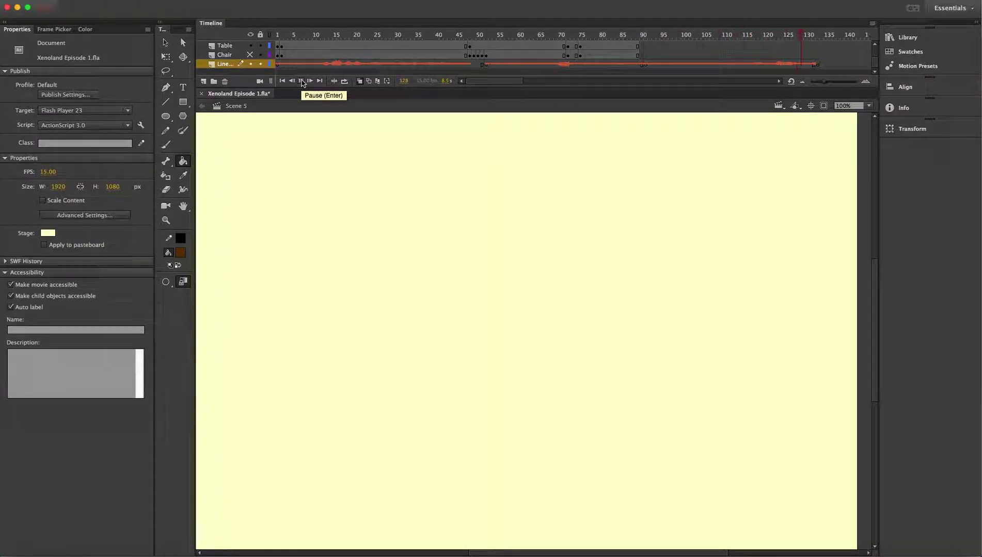
- Remove the Guy Line 2.wav frames from frame 91 onward on the voice line audio layer
left_click(684, 56)
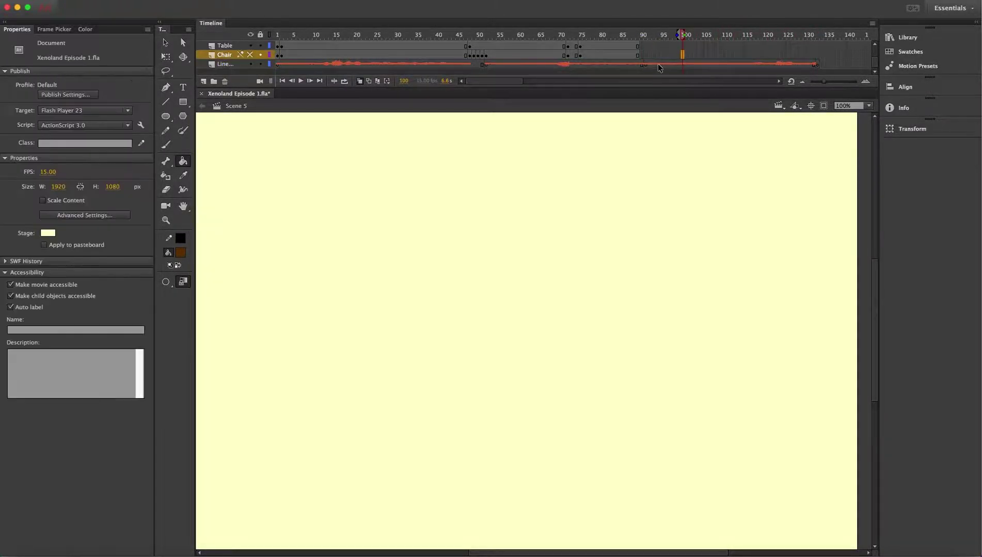
left_click_drag(653, 64, 817, 66)
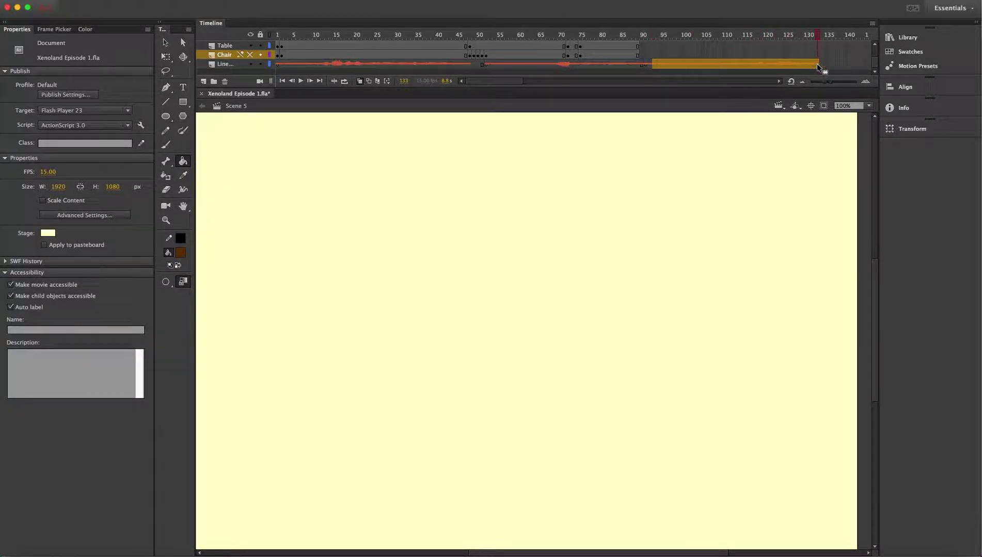
right_click(818, 66)
left_click(839, 127)
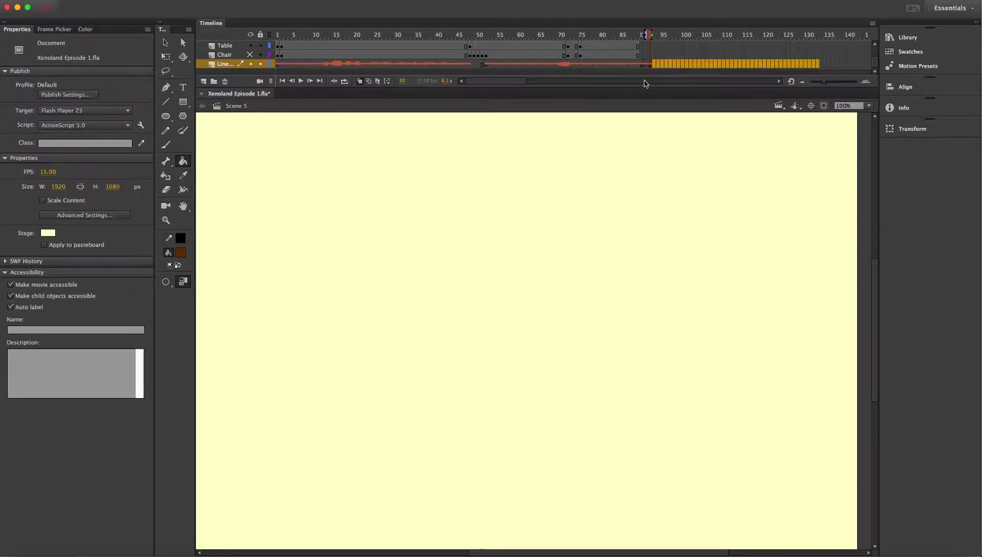
left_click(688, 47)
right_click(648, 67)
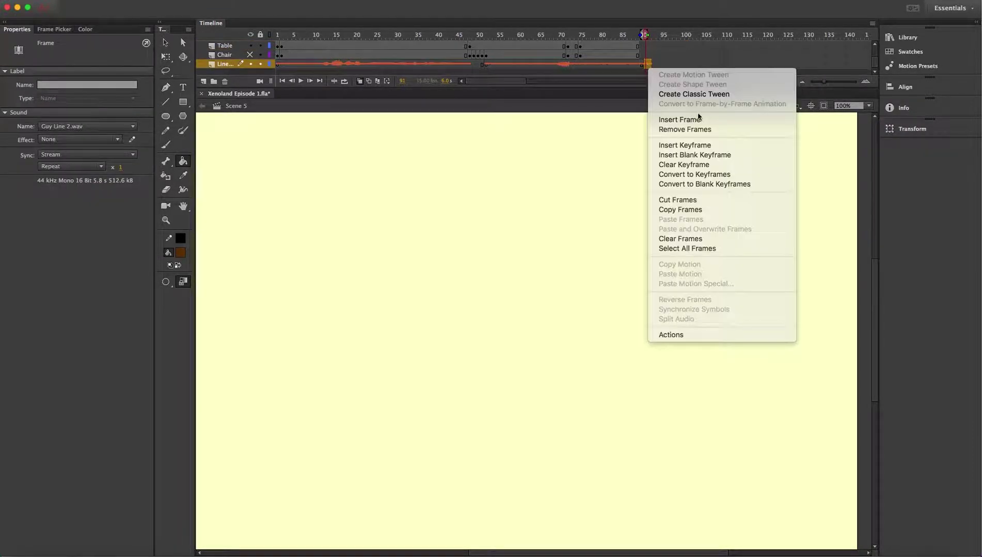
left_click(686, 129)
left_click(673, 55)
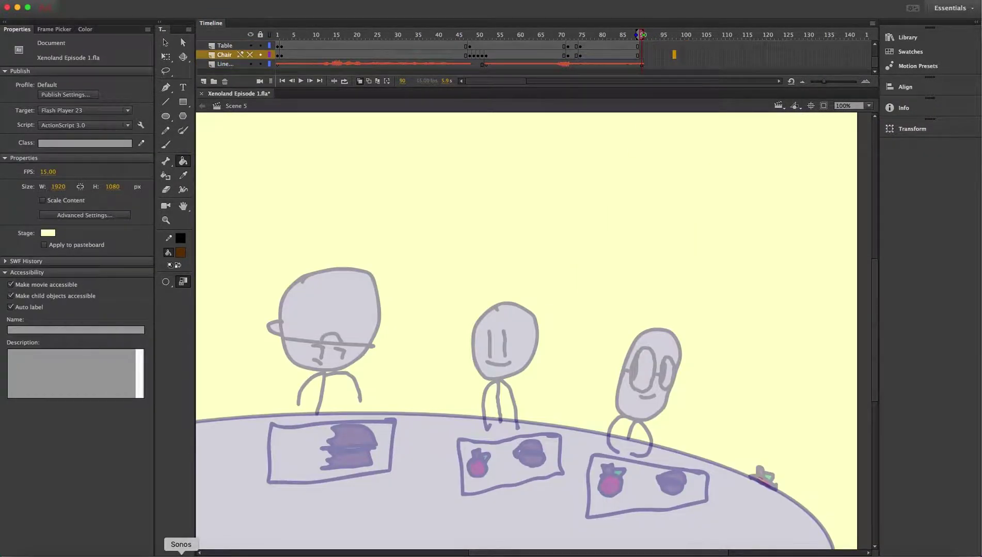
- Find Guy Line 1.wav in the Finder results, open it to listen to it, and return to Adobe Animate
left_click(46, 553)
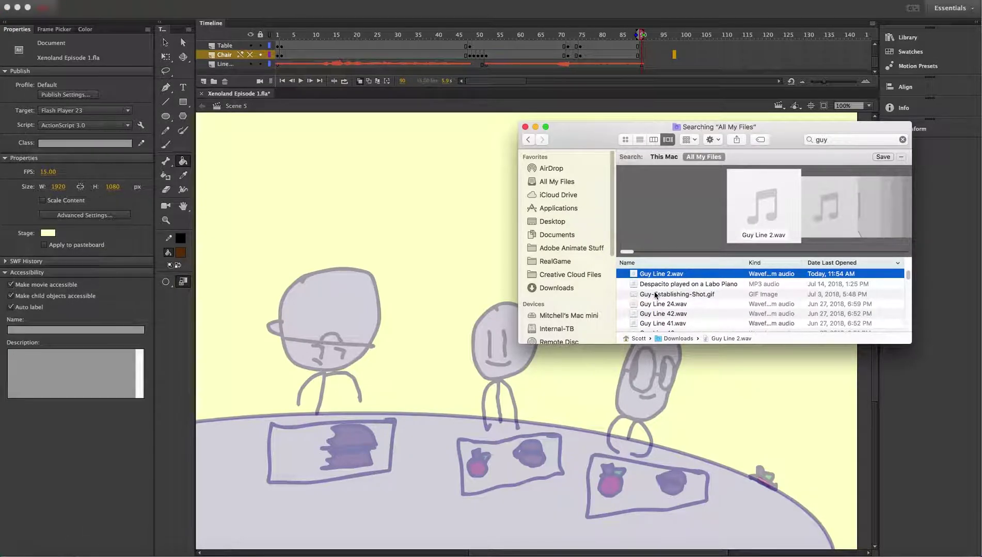
scroll(649, 305, "down", 5)
scroll(649, 311, "down", 10)
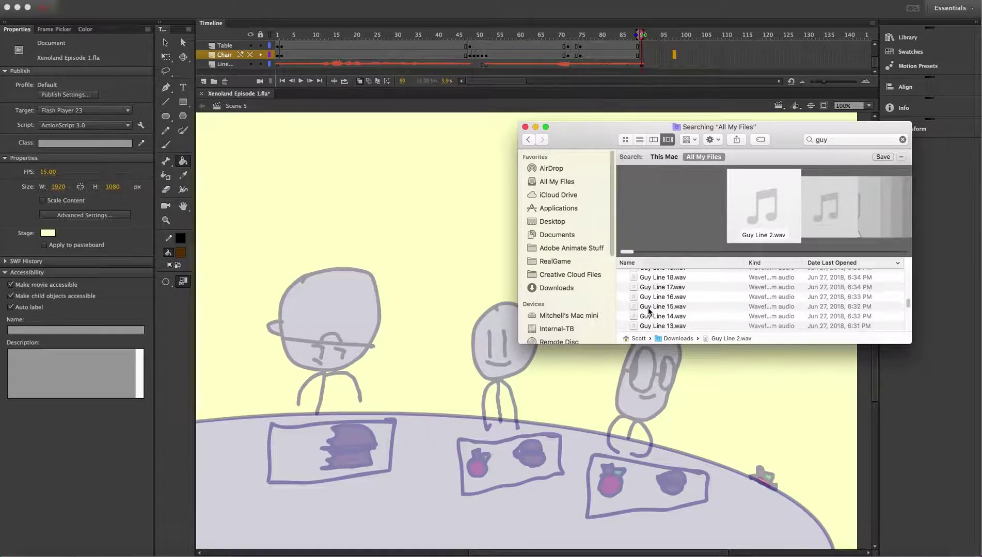
scroll(649, 312, "up", 1)
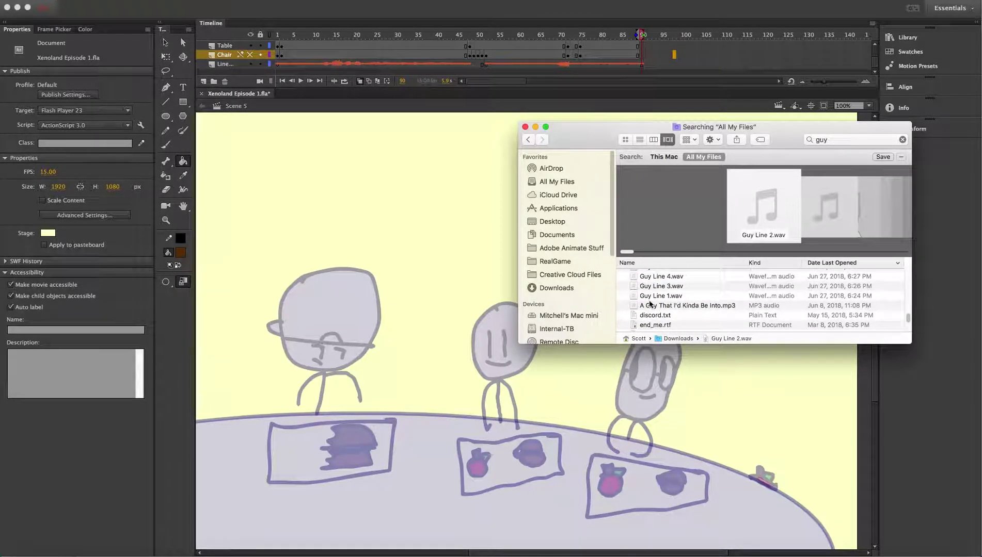
left_click(649, 296)
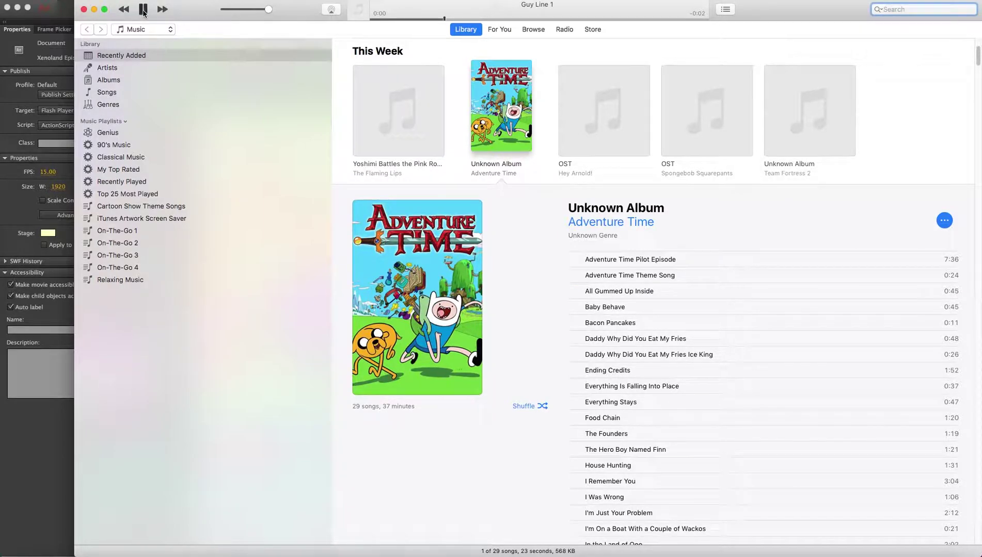
left_click(50, 421)
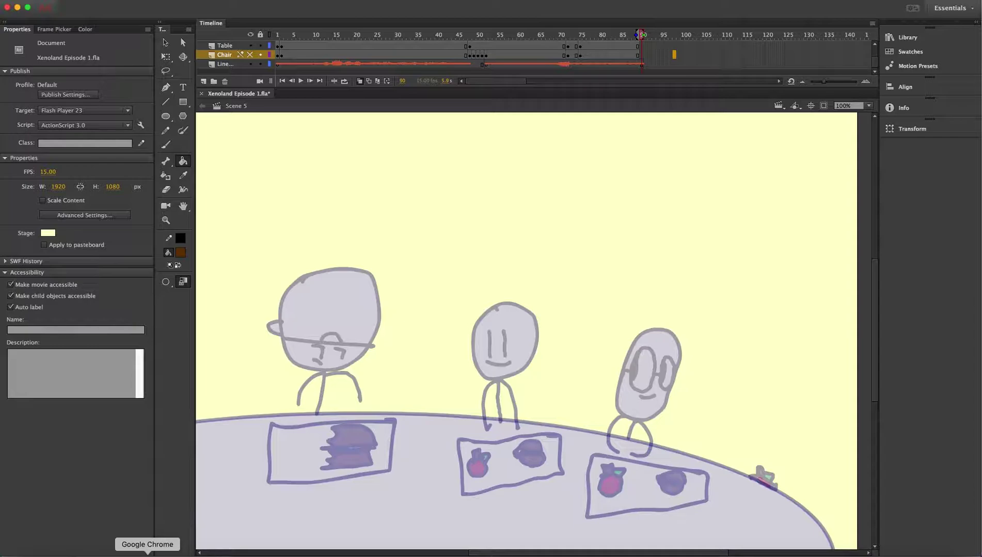
- Check the Episode 1 script in Chrome, then find Guy Line 3.wav in the Finder results and open it to listen to it
left_click(147, 556)
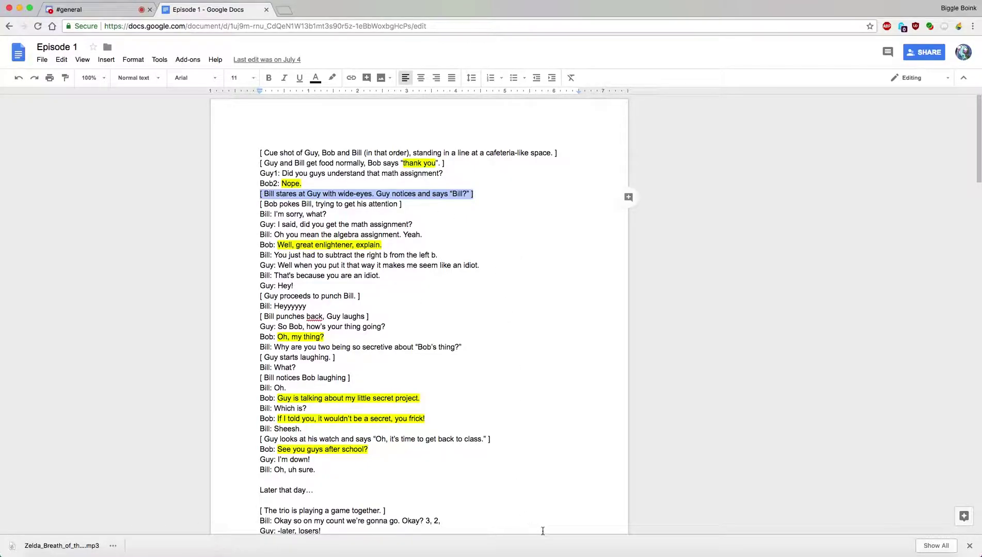
left_click(550, 554)
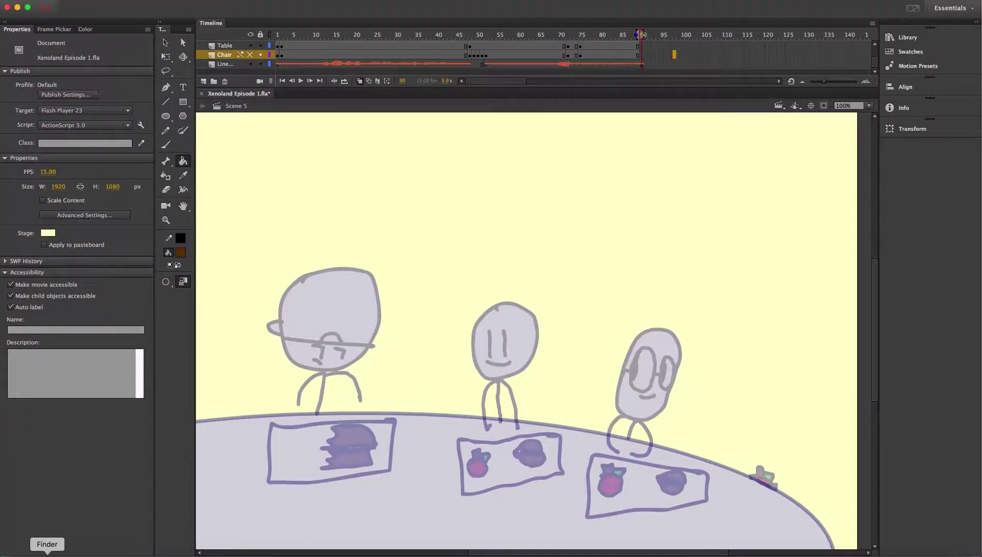
left_click(46, 555)
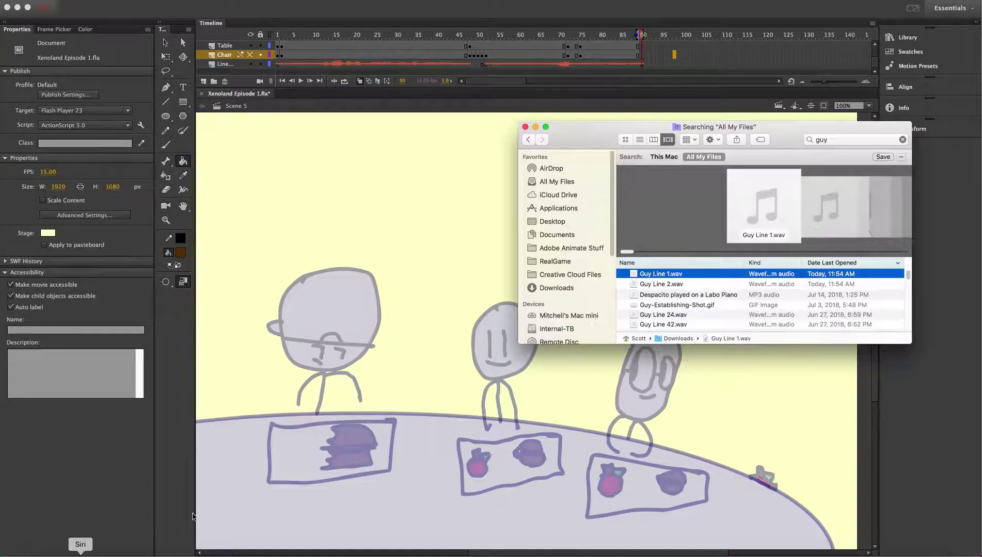
left_click(825, 140)
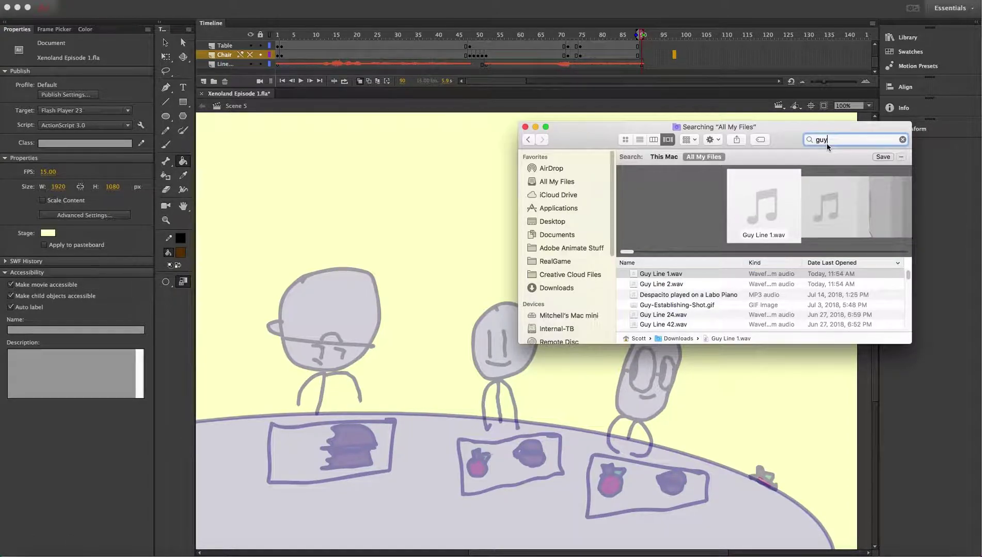
scroll(687, 299, "down", 10)
scroll(687, 310, "down", 6)
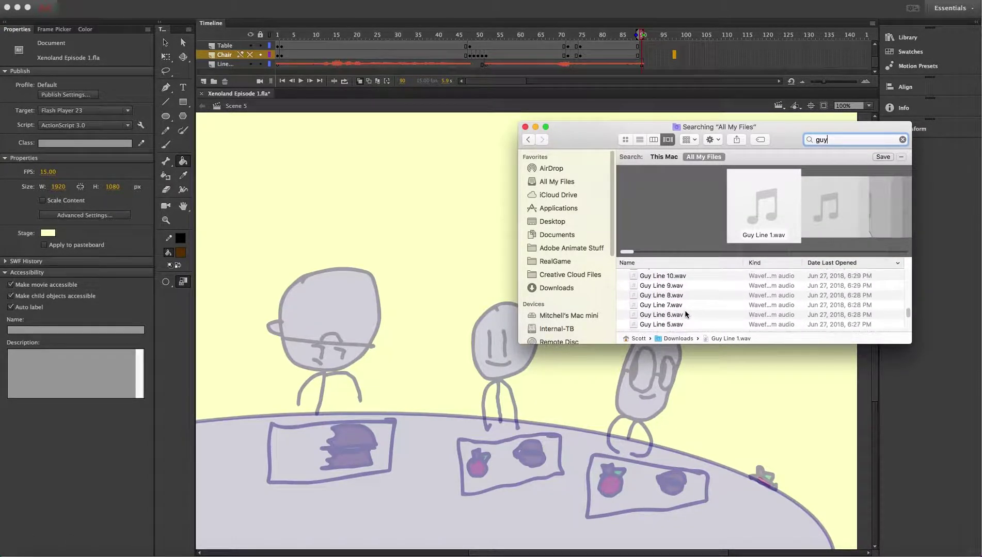
left_click(691, 326)
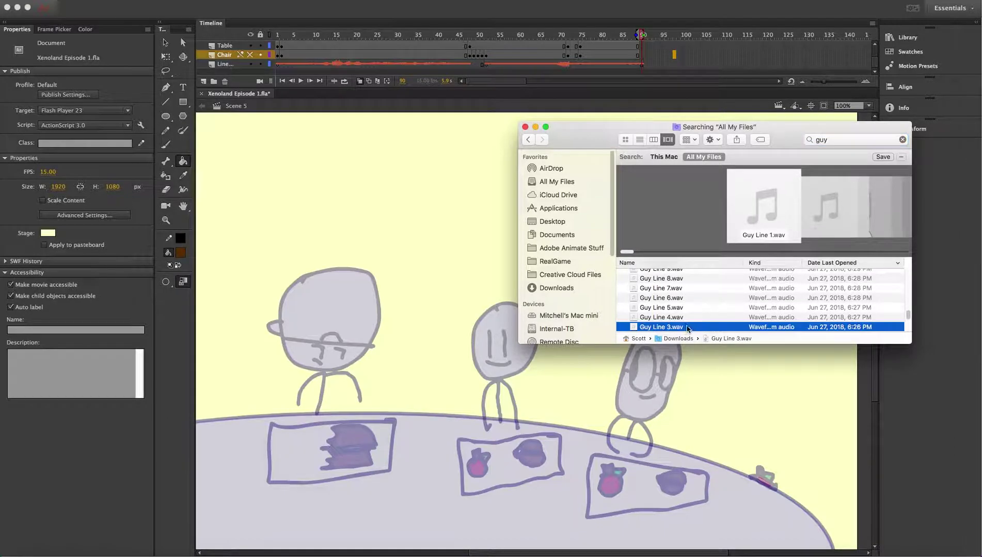
double_click(702, 326)
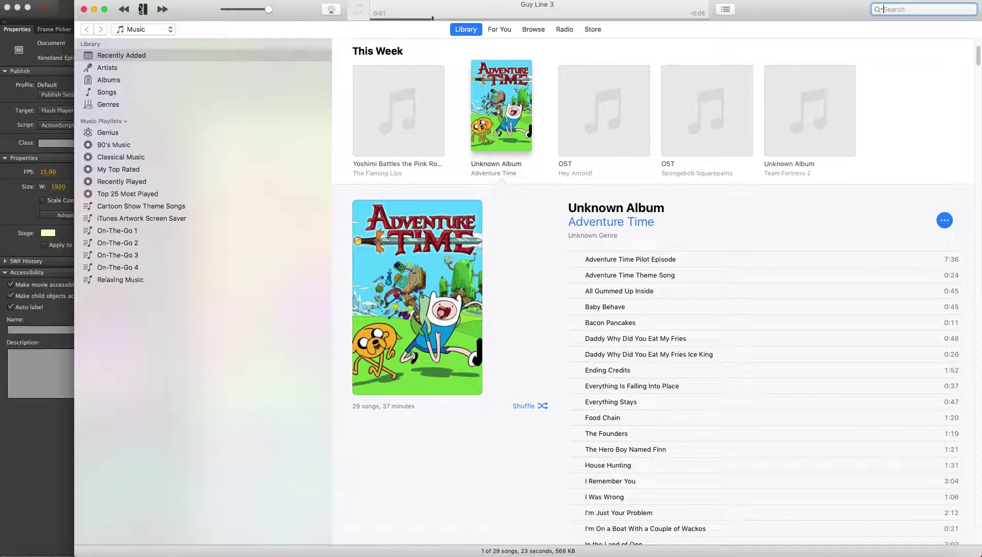
left_click(19, 458)
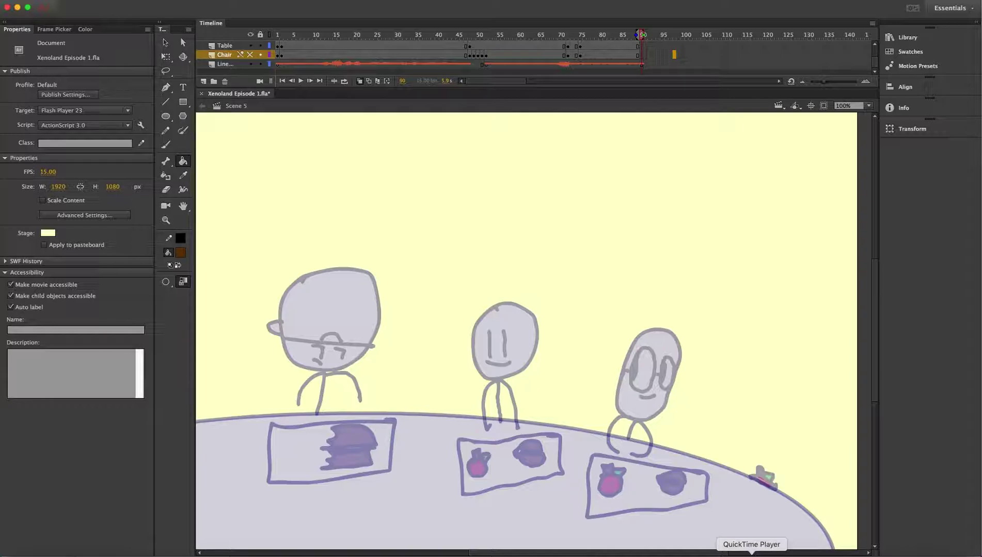
right_click(752, 553)
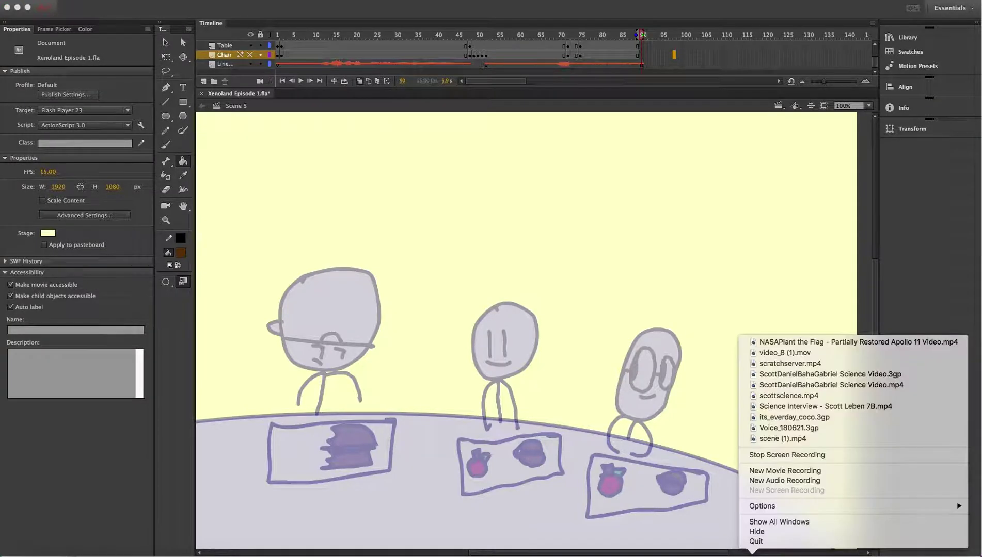
left_click(801, 456)
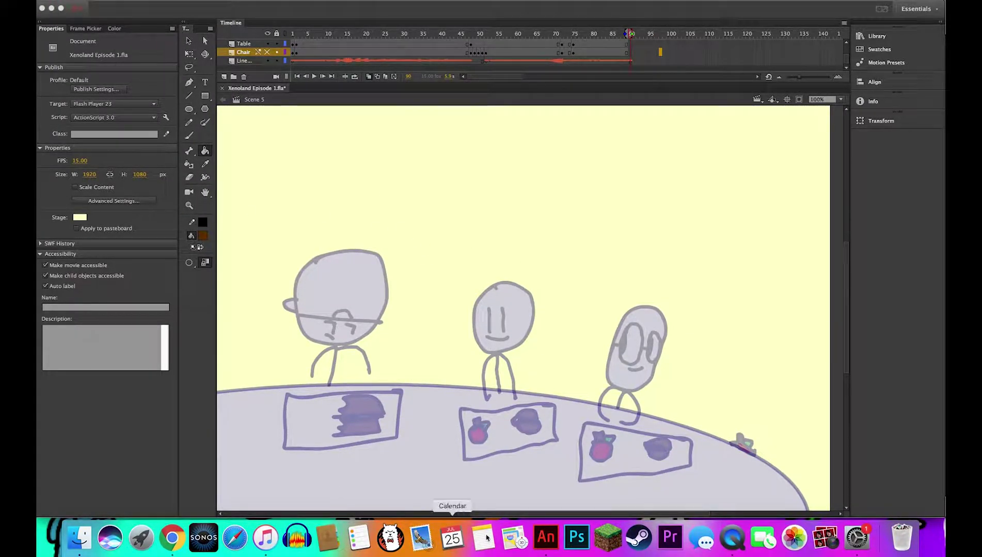
left_click(433, 342)
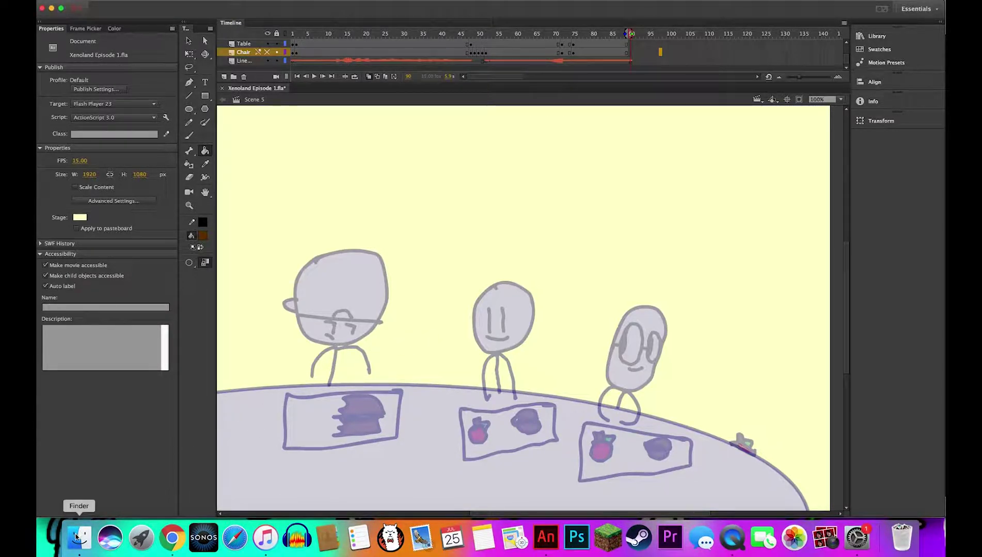
- Insert a blank keyframe at frame 91 on the voice line audio layer
left_click(629, 61)
right_click(629, 61)
left_click(632, 48)
right_click(629, 61)
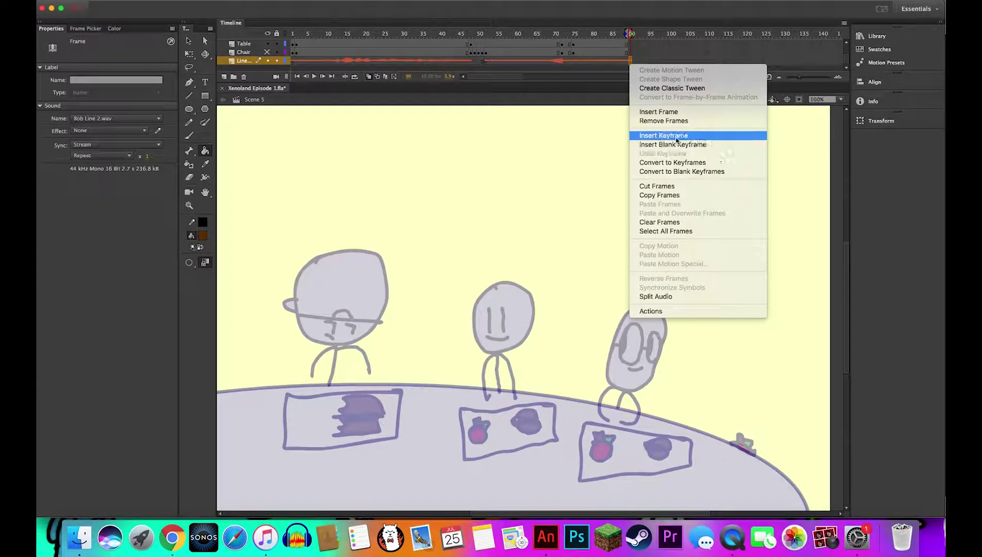
left_click(676, 137)
left_click(635, 61)
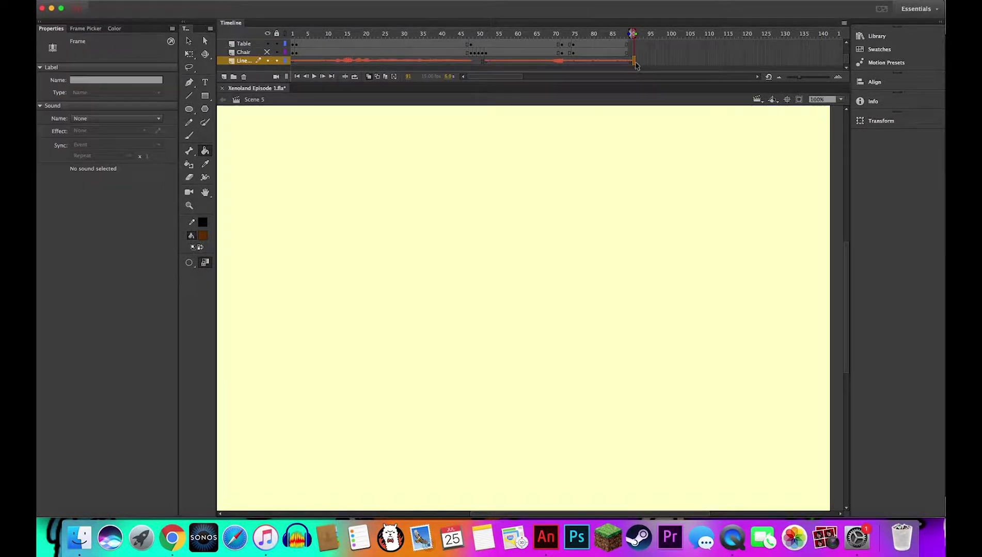
right_click(631, 63)
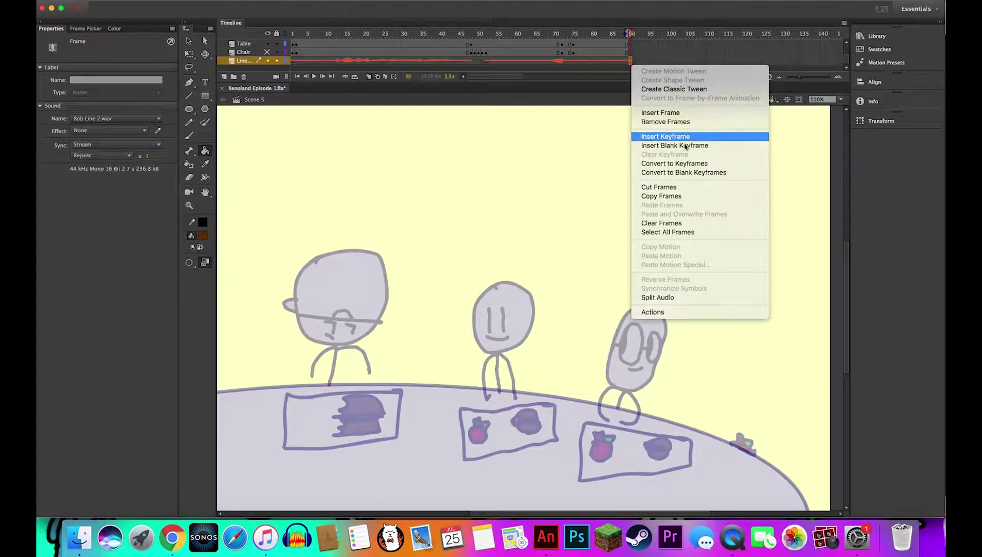
left_click(677, 145)
left_click(634, 61)
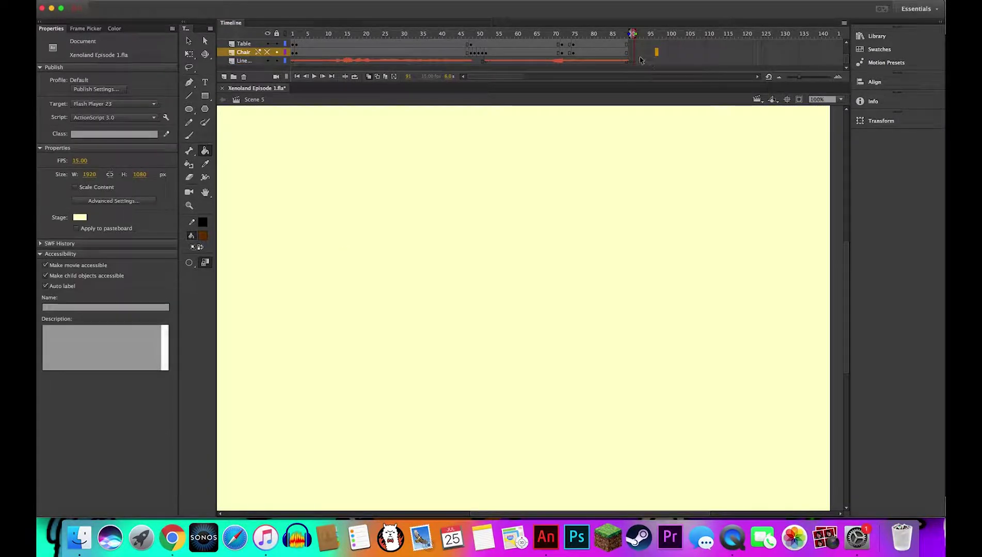
- Search all files in Finder for "j", browse the results, and check the Discord conversation in Chrome
left_click(79, 537)
key("super+f")
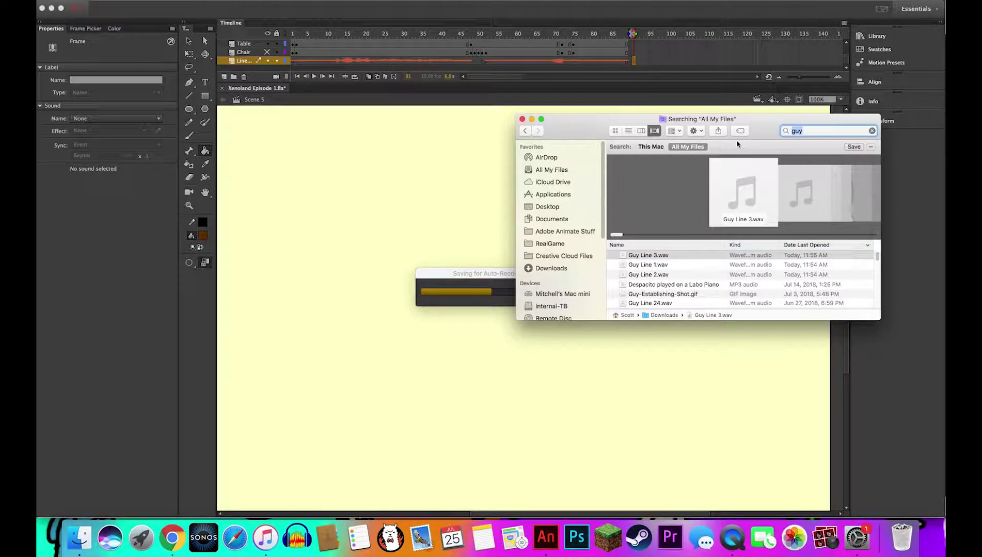
type("j")
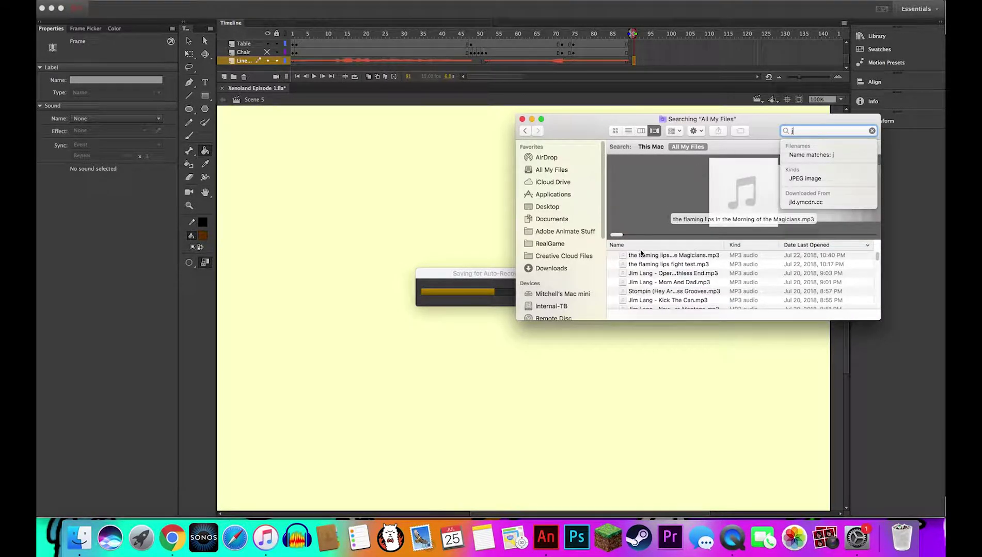
scroll(644, 266, "down", 10)
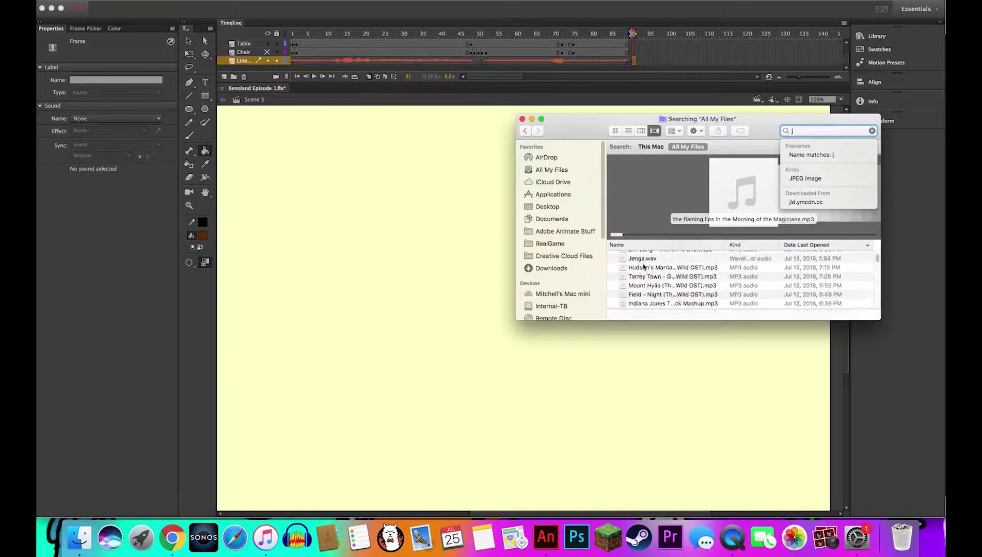
scroll(644, 265, "down", 15)
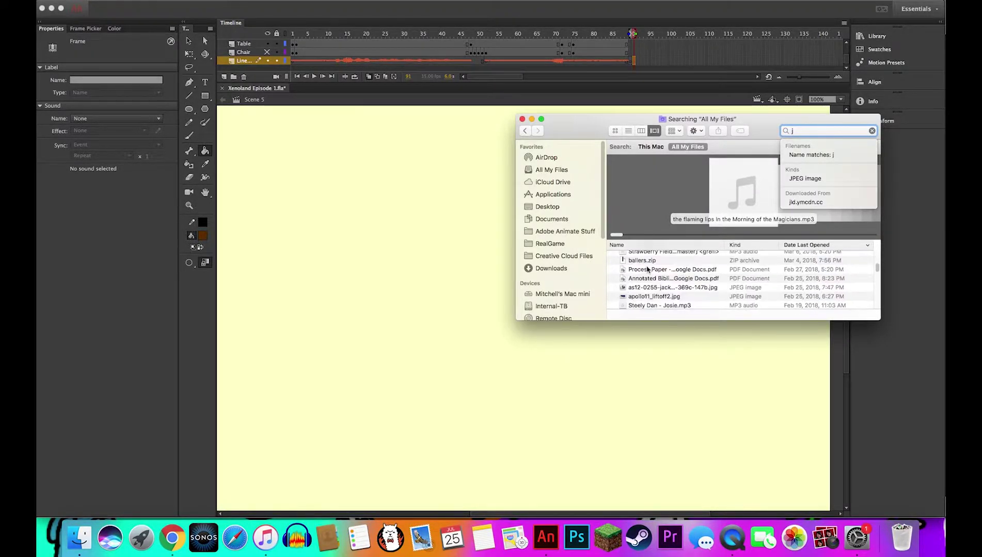
left_click(599, 123)
left_click(427, 196)
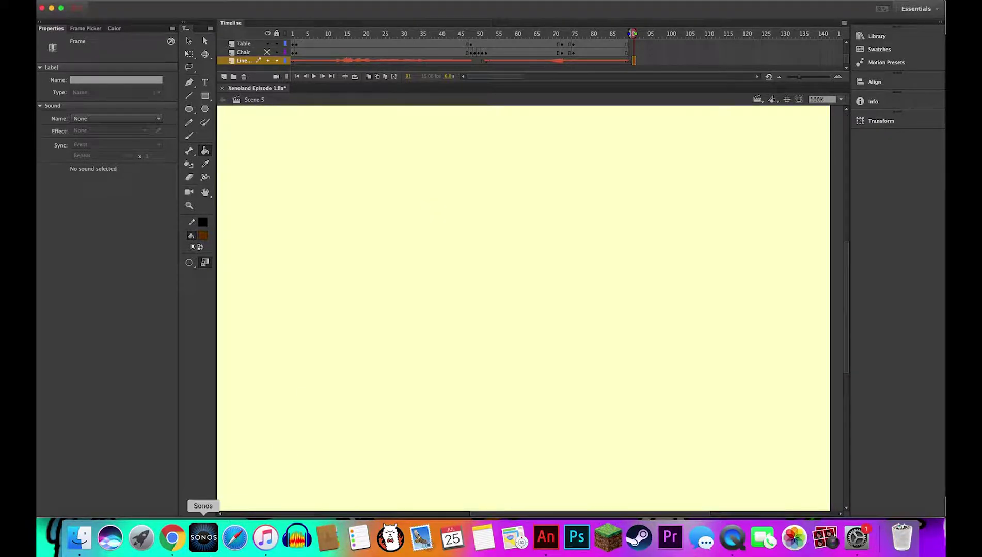
left_click(172, 538)
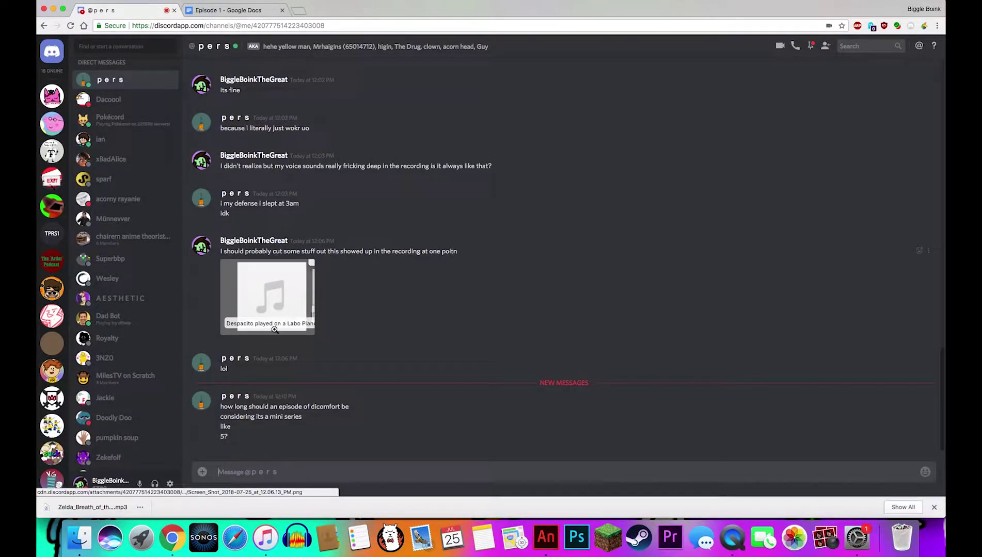
left_click(551, 542)
- Search for "j" from Finder's Downloads folder, add j.mp3 to the voice line audio layer at frame 91, and extend its frames to frame 112
left_click(86, 548)
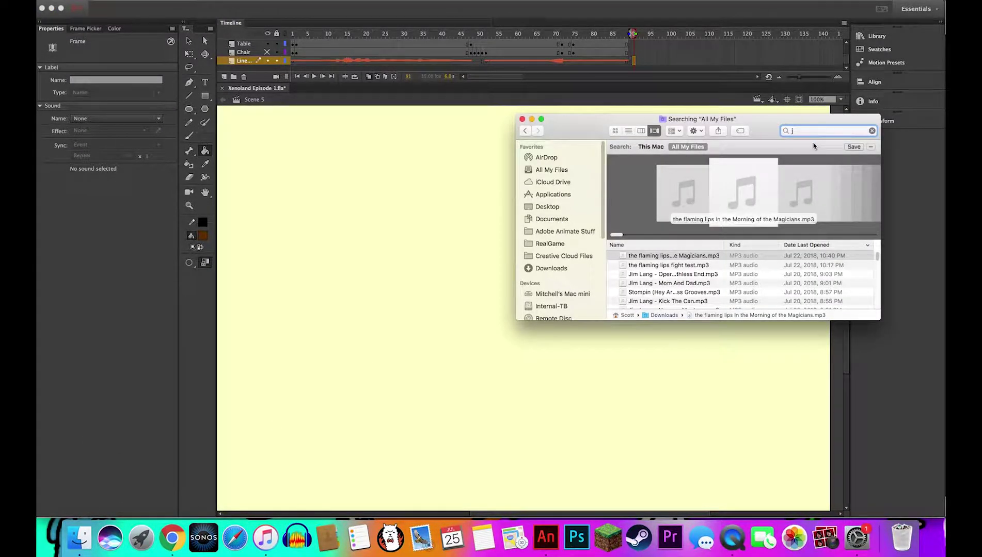
scroll(671, 281, "down", 10)
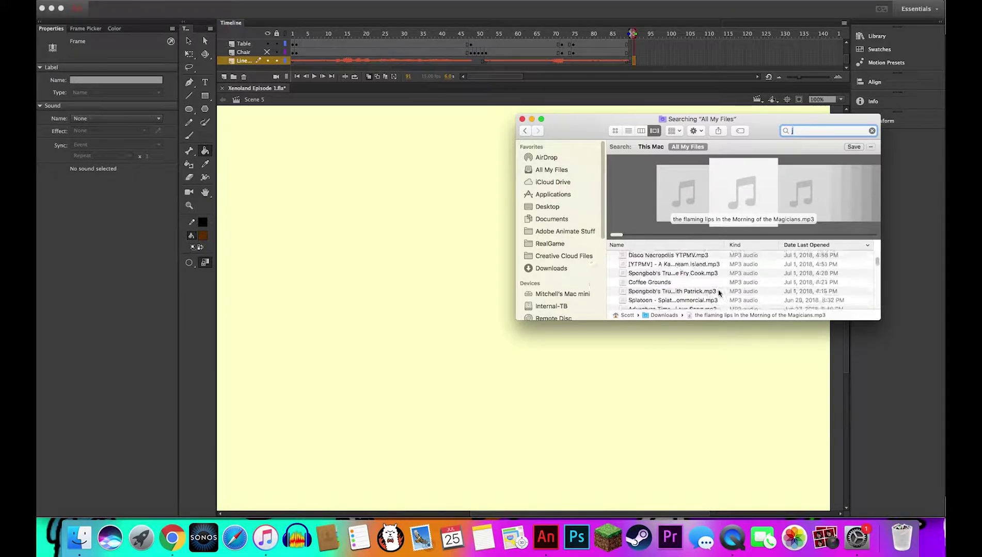
left_click(544, 267)
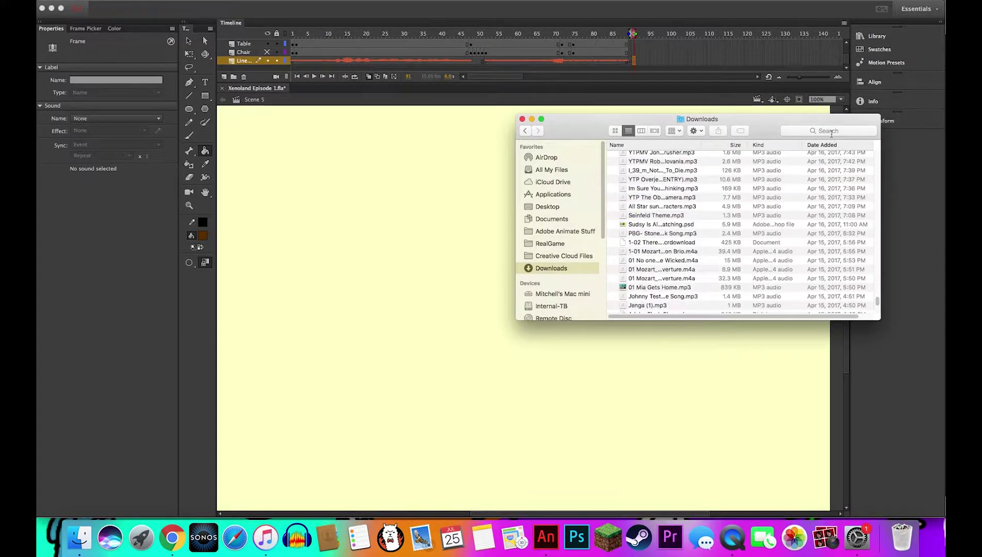
type("j")
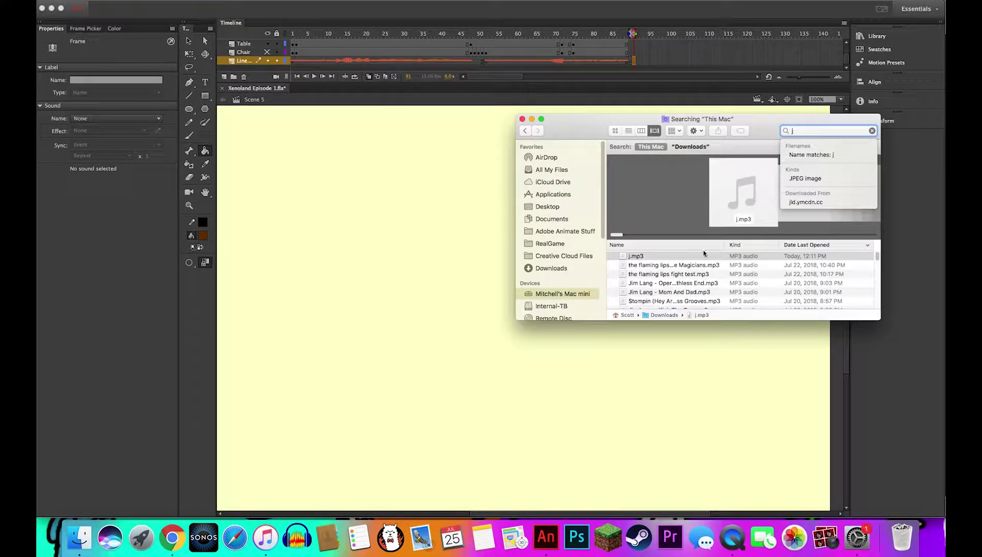
left_click_drag(636, 256, 396, 161)
left_click(655, 64)
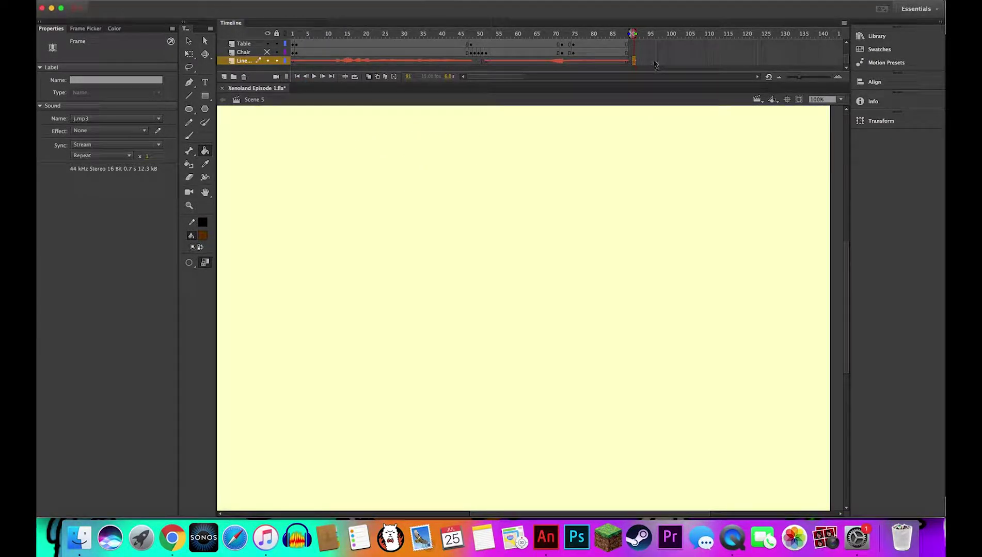
left_click(714, 61)
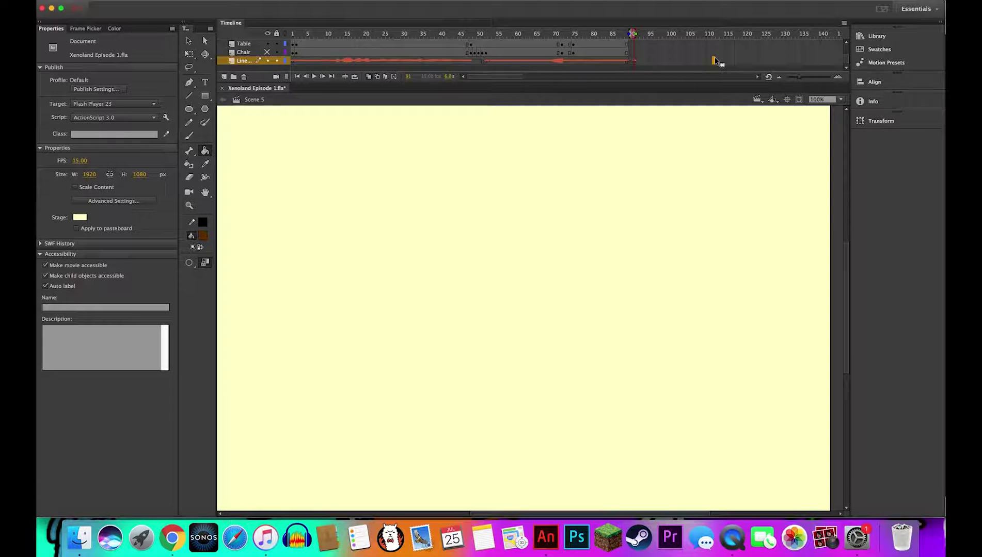
key("F5")
- Scrub and play the timeline from frame 91 to listen to the j.mp3 audio
left_click(638, 61)
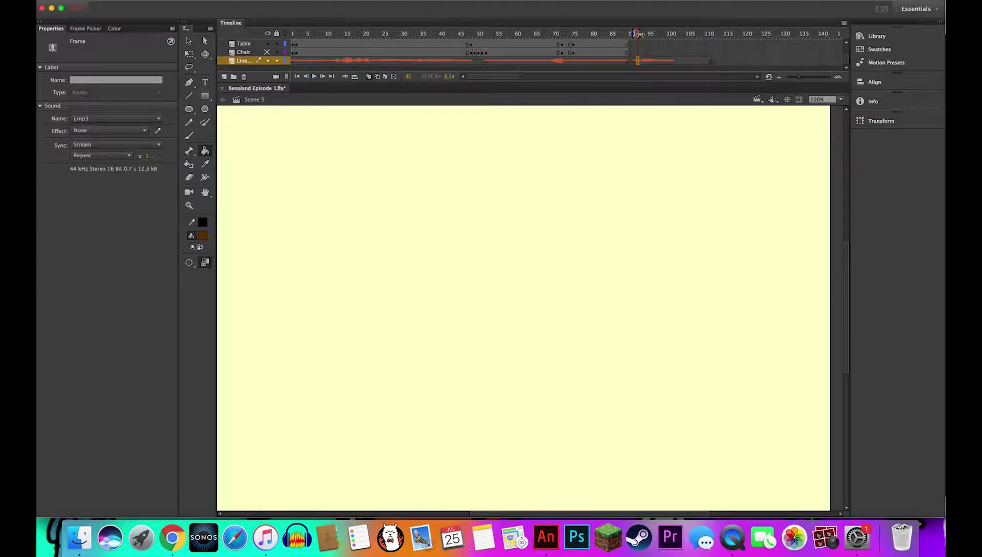
mouse_move(639, 36)
left_mouse_down()
mouse_move(666, 39)
mouse_move(641, 48)
left_mouse_up()
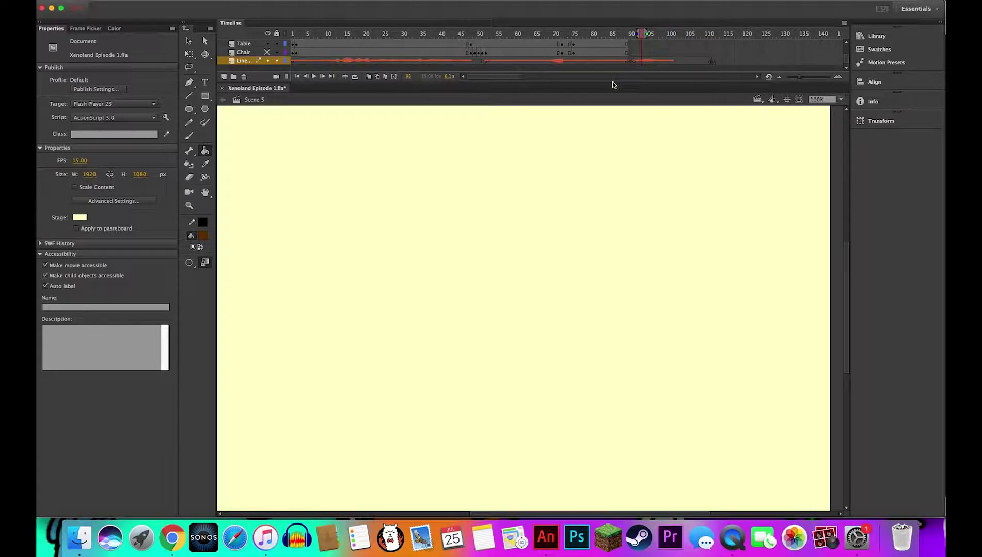
left_click(634, 61)
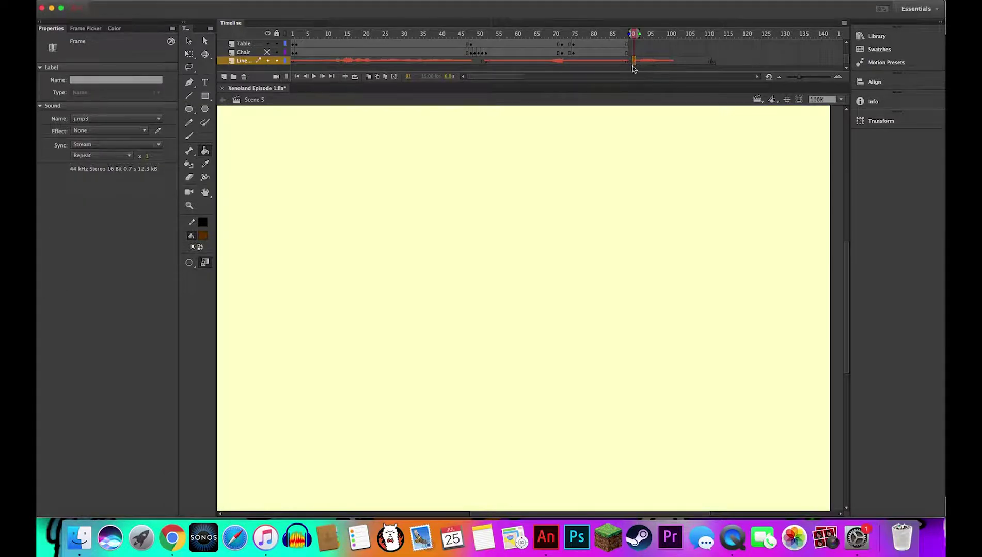
left_click(314, 77)
- Remove the j.mp3 frames from frame 91 to 112 on the voice line audio layer
left_click_drag(631, 61, 688, 61)
right_click(697, 60)
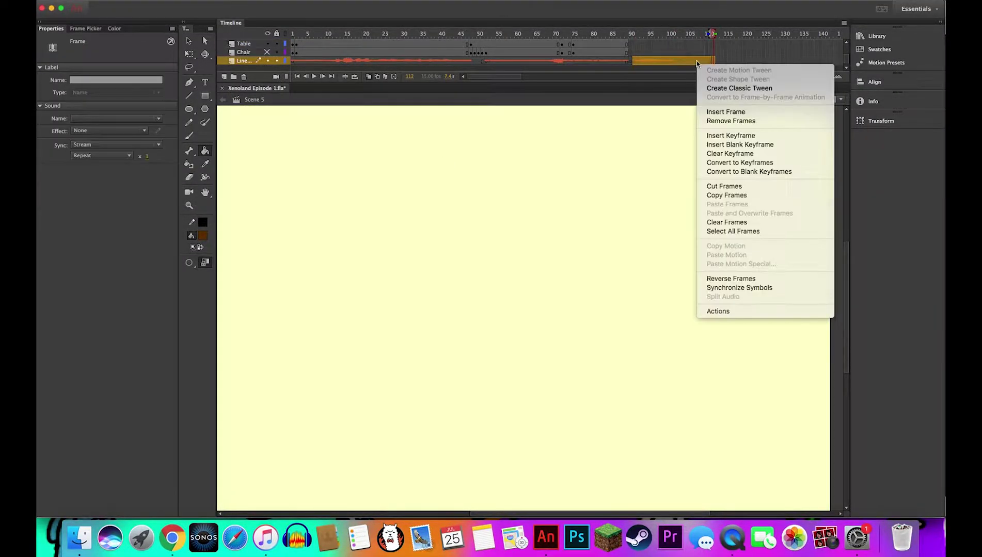
left_click(715, 110)
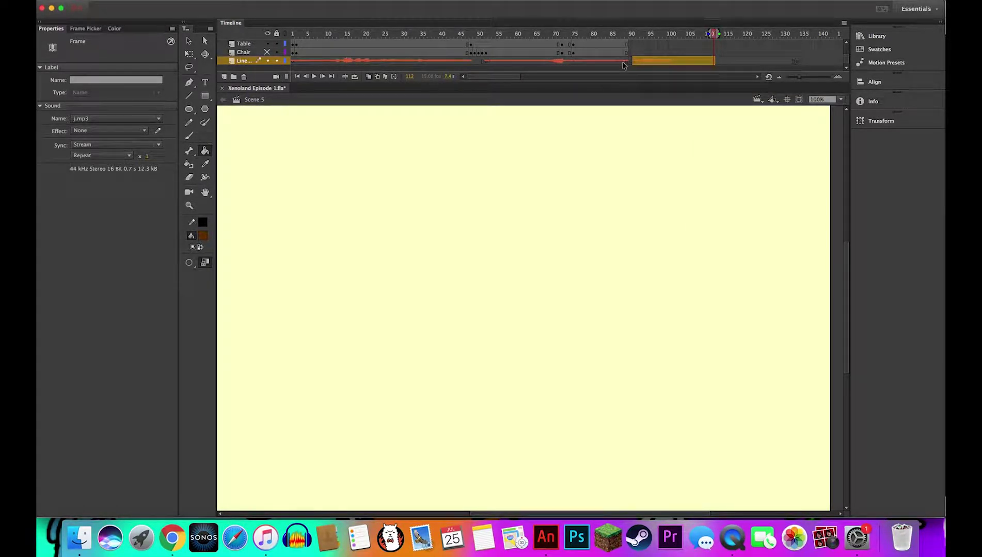
right_click(658, 61)
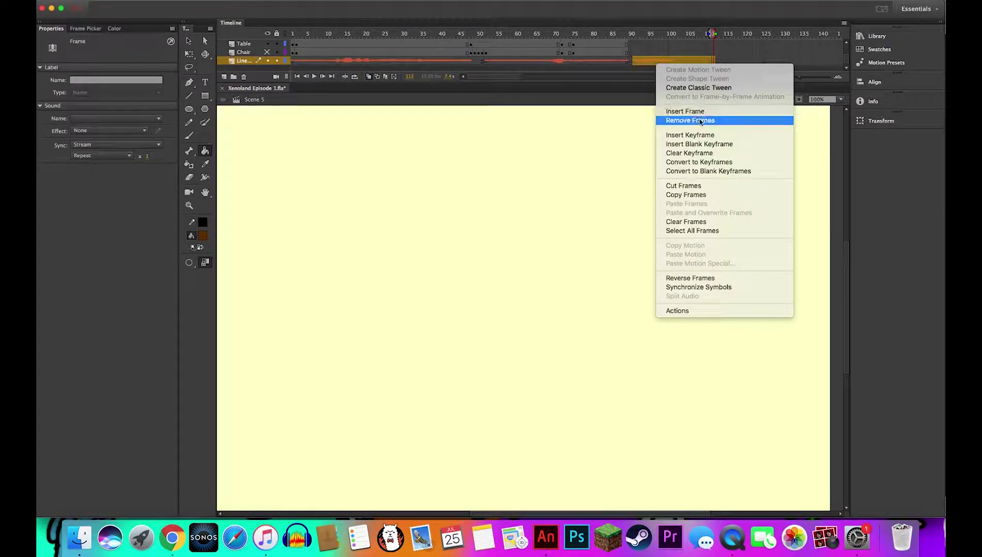
left_click(700, 118)
left_click(635, 62)
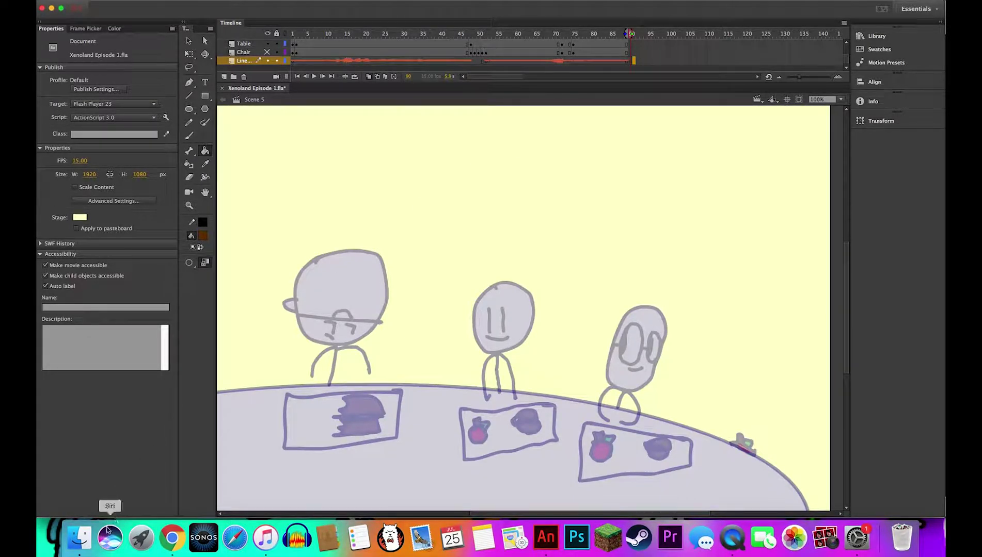
- Search this Mac in Finder for "2" and add 24c24fe61bf21260.wav to the voice line audio layer at frame 91
left_click(80, 537)
left_click(831, 133)
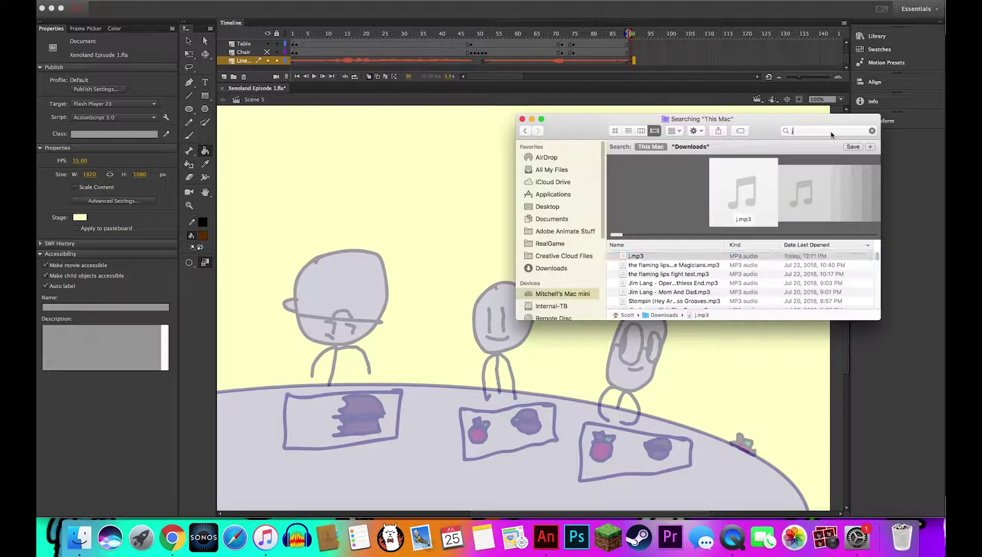
key("BackSpace")
type("2")
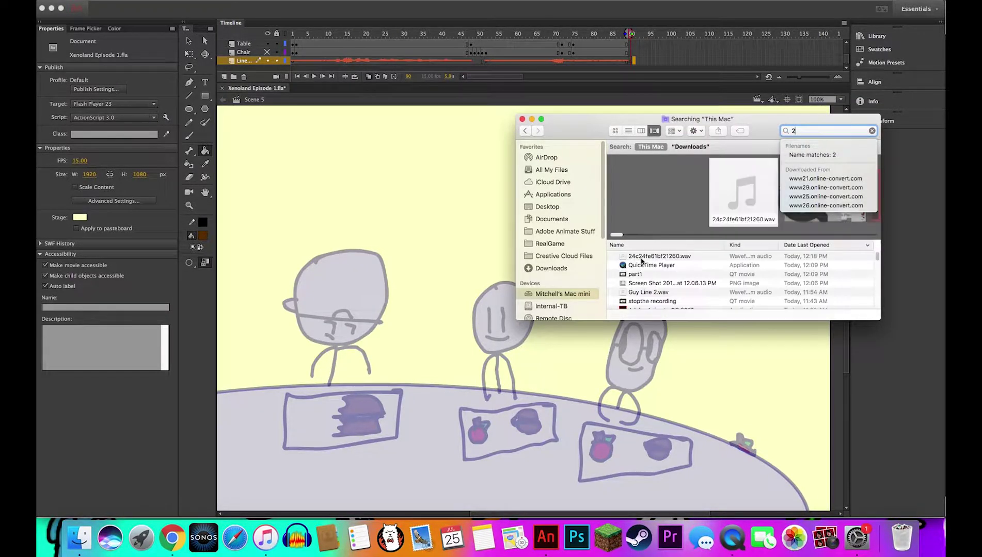
left_click_drag(640, 257, 412, 189)
left_click(649, 64)
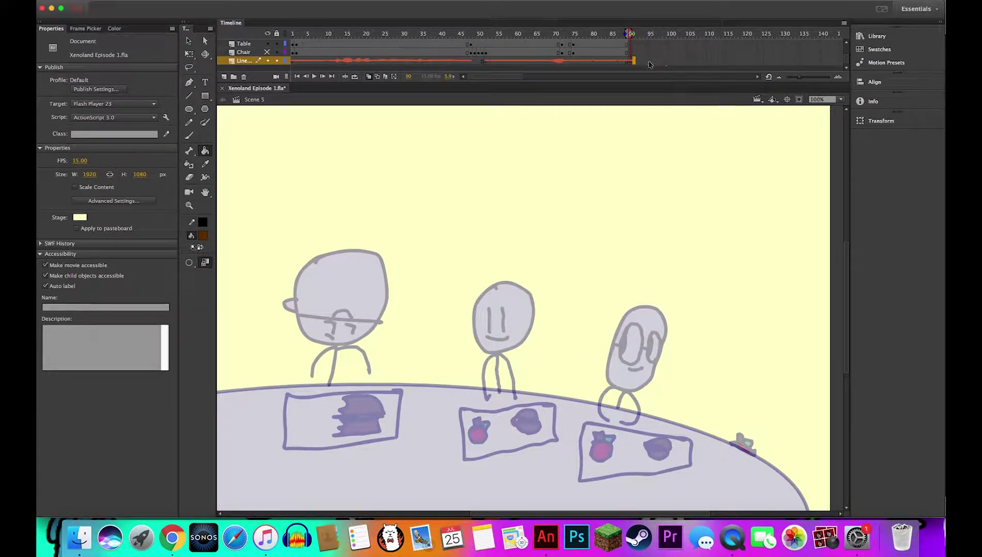
left_click(633, 62)
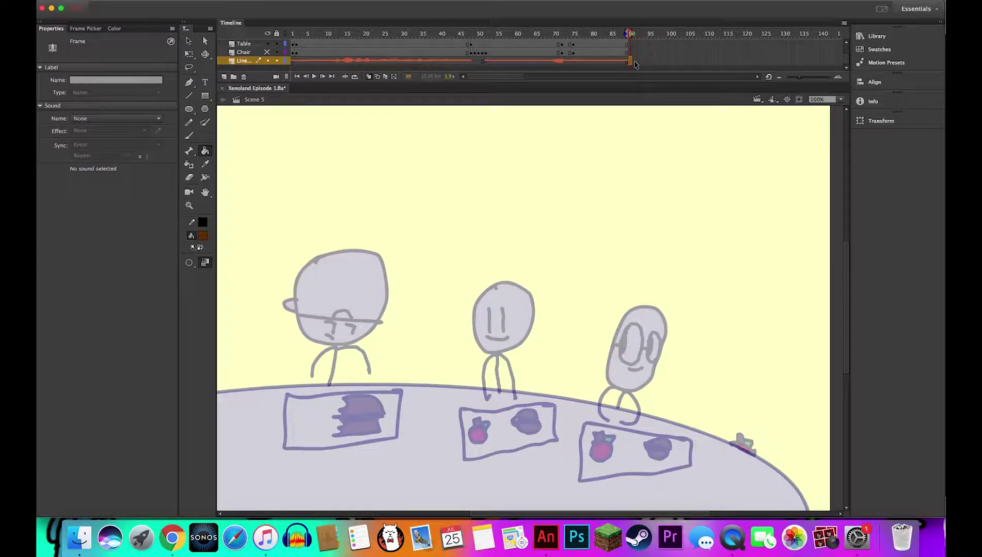
left_click(635, 64)
left_click(635, 64)
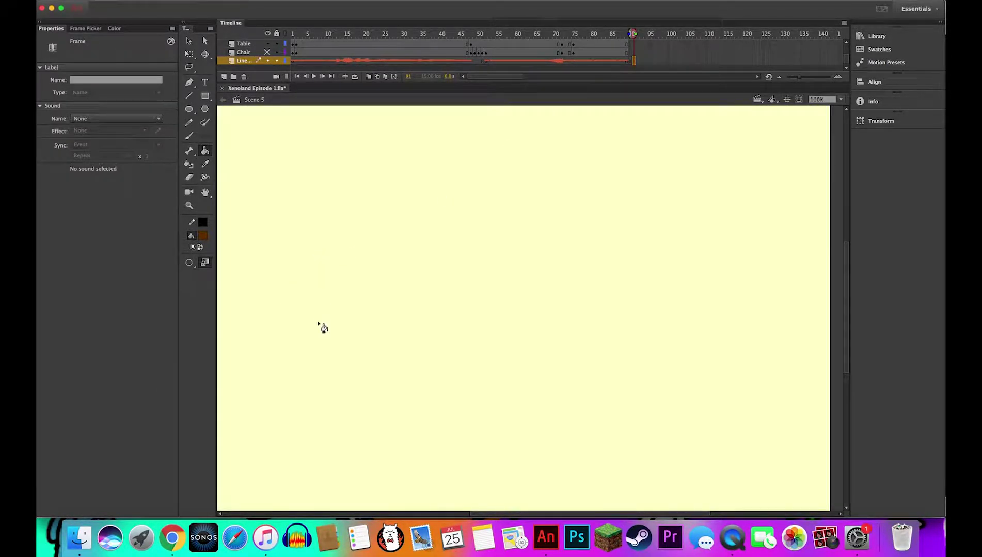
left_click(70, 542)
left_click_drag(665, 257, 448, 236)
- Extend the voice line audio layer to frame 112 and play the new sound from frame 91
left_click(704, 64)
key("z")
key("comma")
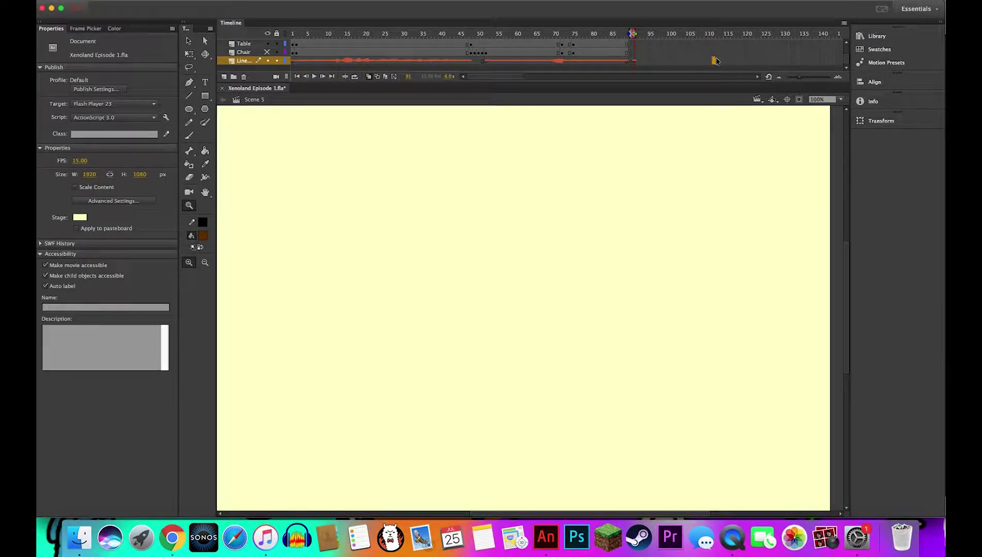
key("F5")
left_click(634, 62)
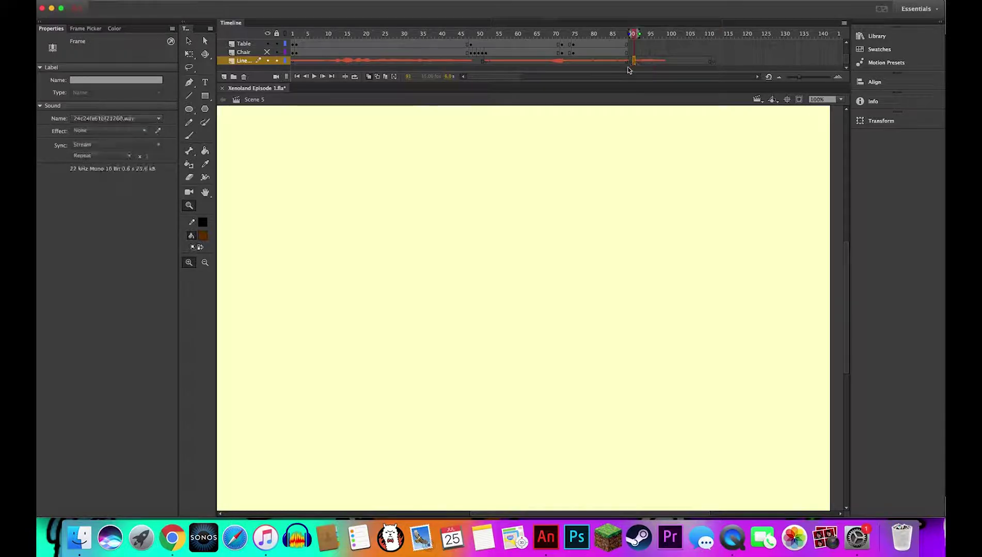
left_click(315, 76)
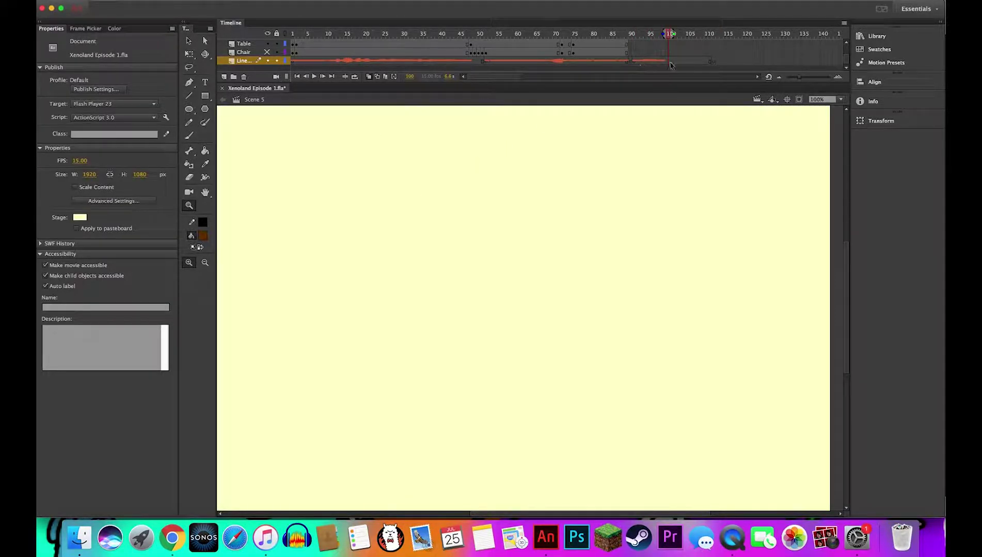
- Remove the silent frames 100 to 112 after the sound on the voice line audio layer
left_click_drag(669, 61, 708, 61)
right_click(713, 64)
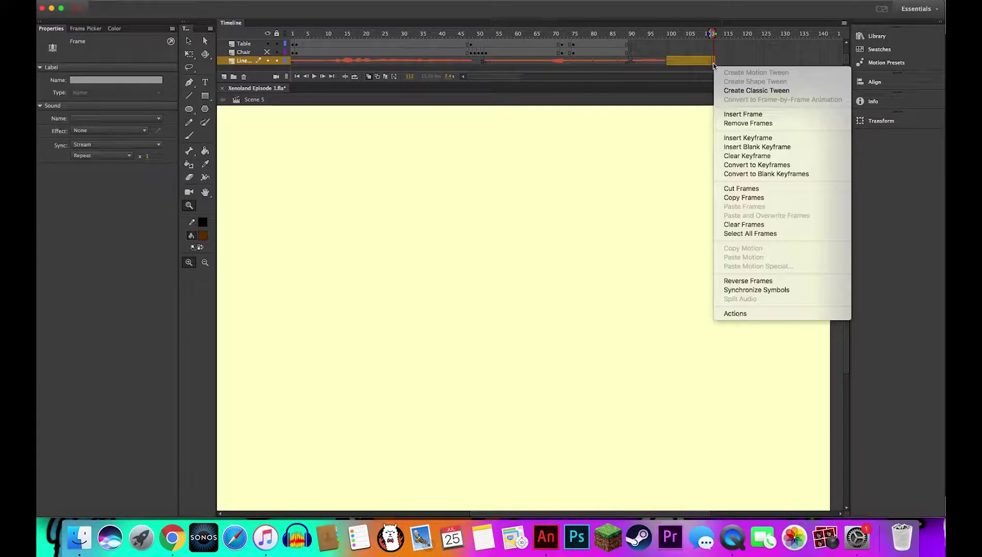
left_click(733, 121)
- Start an empty drawing at frame 90 on the Guy layer and brush the head outline, cap line and nose in black
left_click(682, 52)
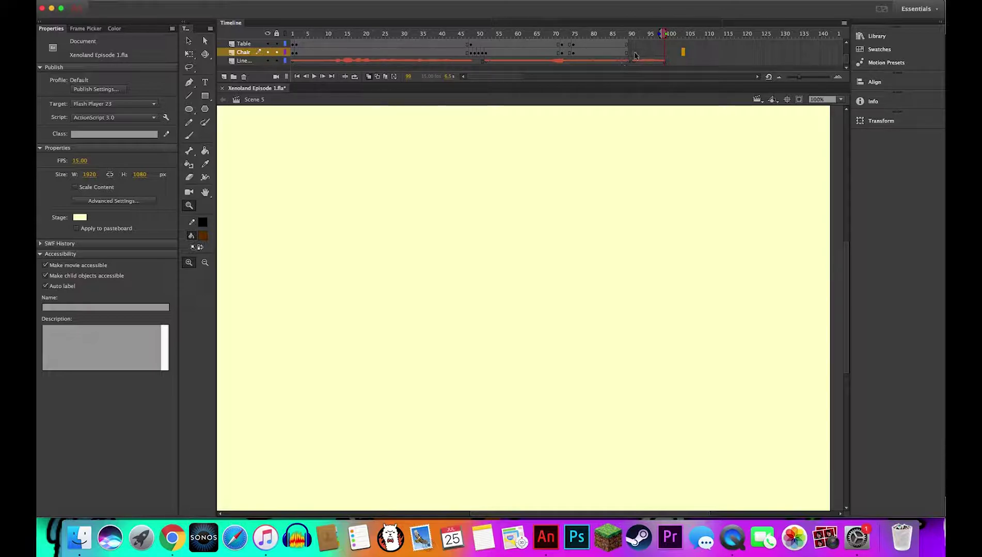
scroll(634, 55, "up", 2)
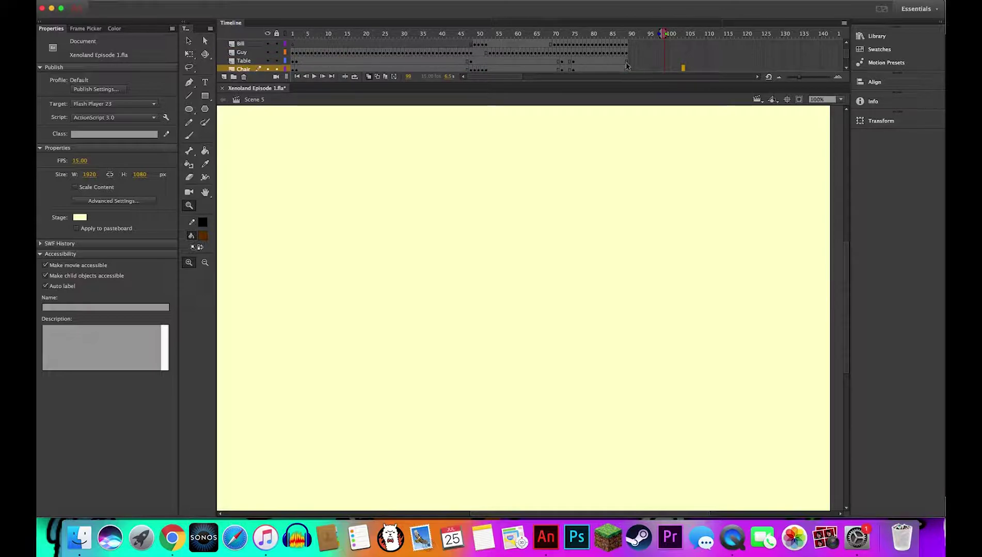
left_click(626, 52)
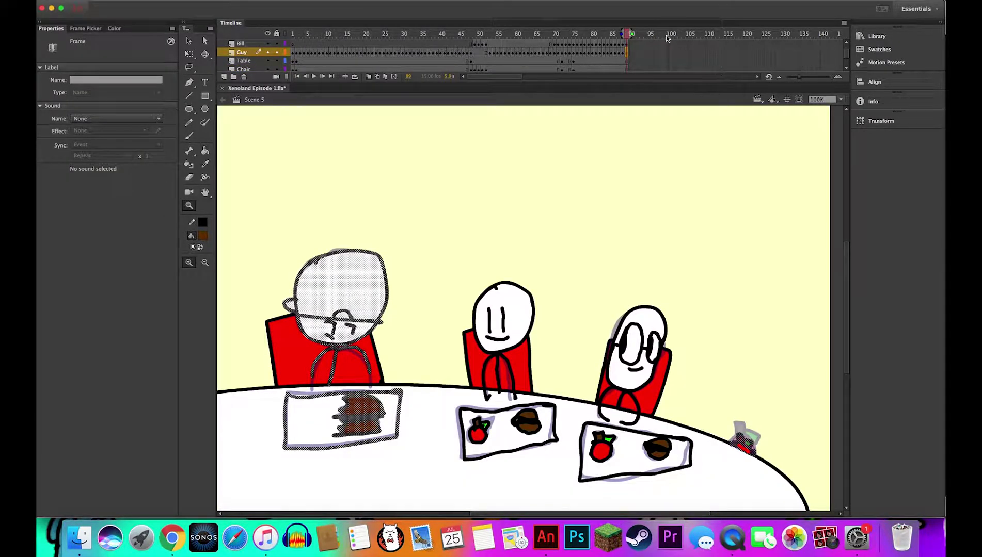
left_click(630, 33)
left_click_drag(630, 33, 644, 40)
left_click(631, 55)
key("F6")
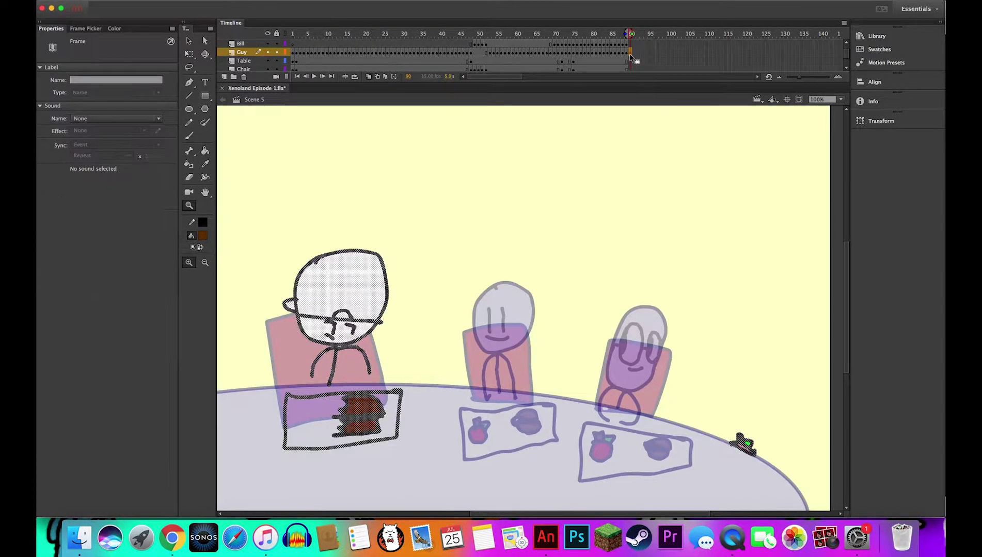
key("super+z")
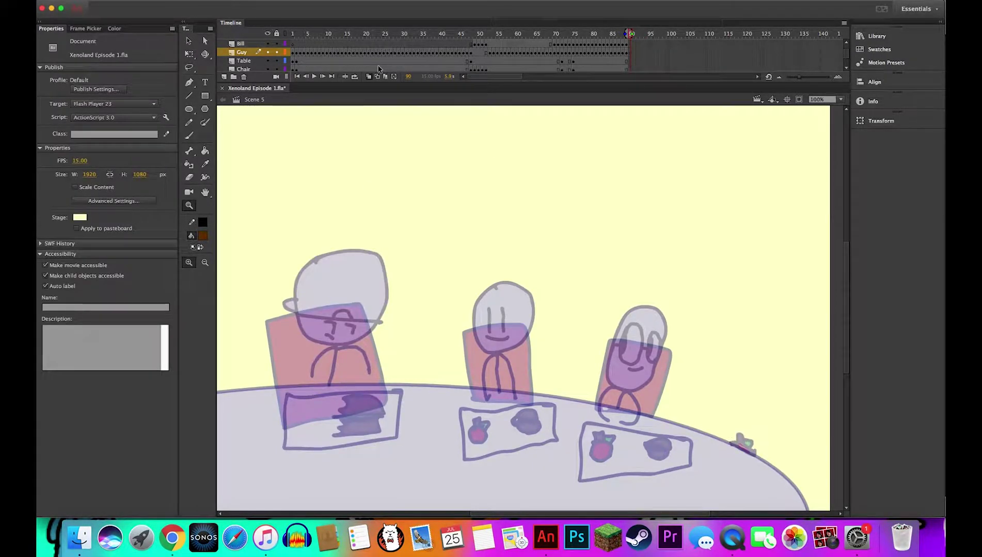
key("b")
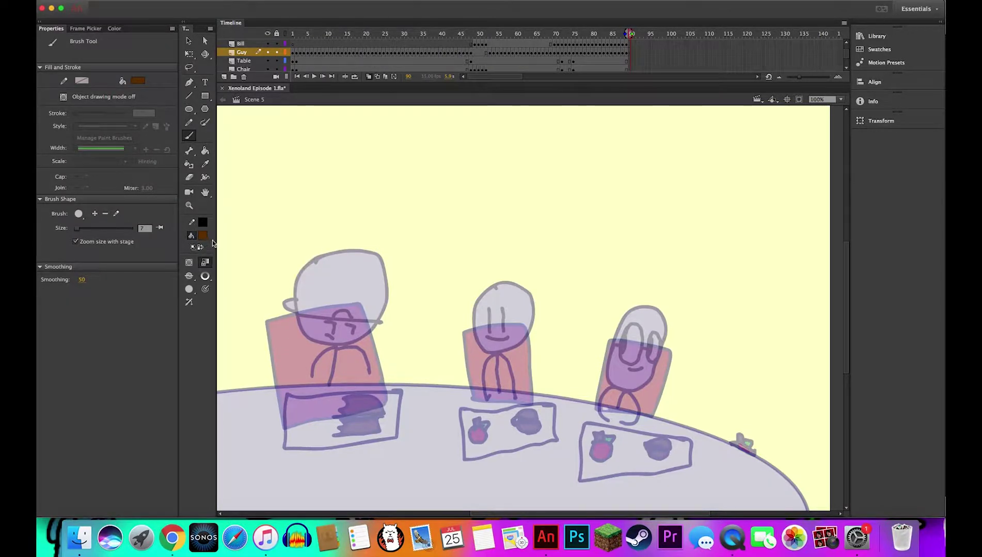
mouse_move(324, 261)
left_mouse_down()
mouse_move(347, 344)
mouse_move(302, 279)
left_mouse_up()
left_click_drag(298, 313, 377, 322)
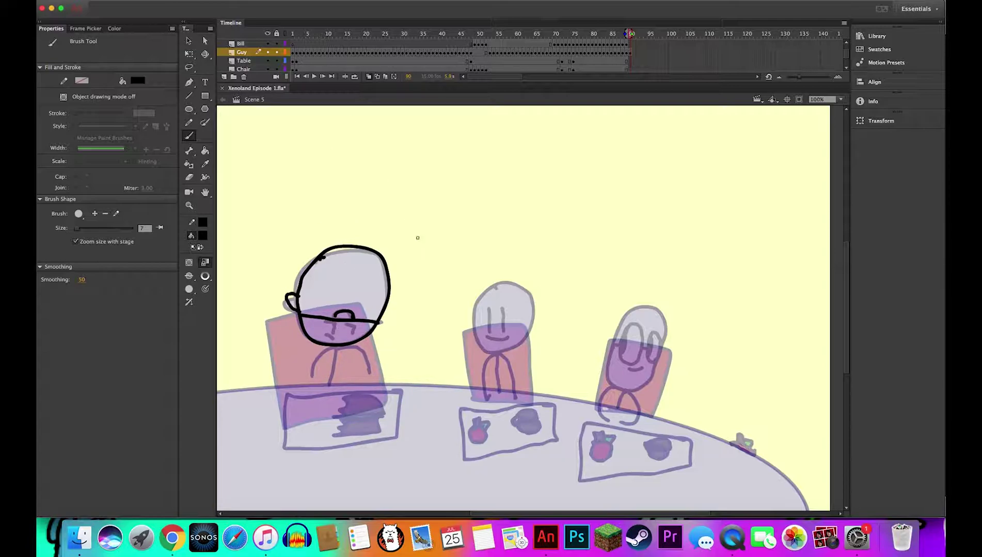
mouse_move(464, 225)
left_mouse_down()
mouse_move(425, 217)
mouse_move(477, 243)
mouse_move(472, 226)
mouse_move(431, 219)
mouse_move(463, 237)
mouse_move(453, 262)
left_mouse_up()
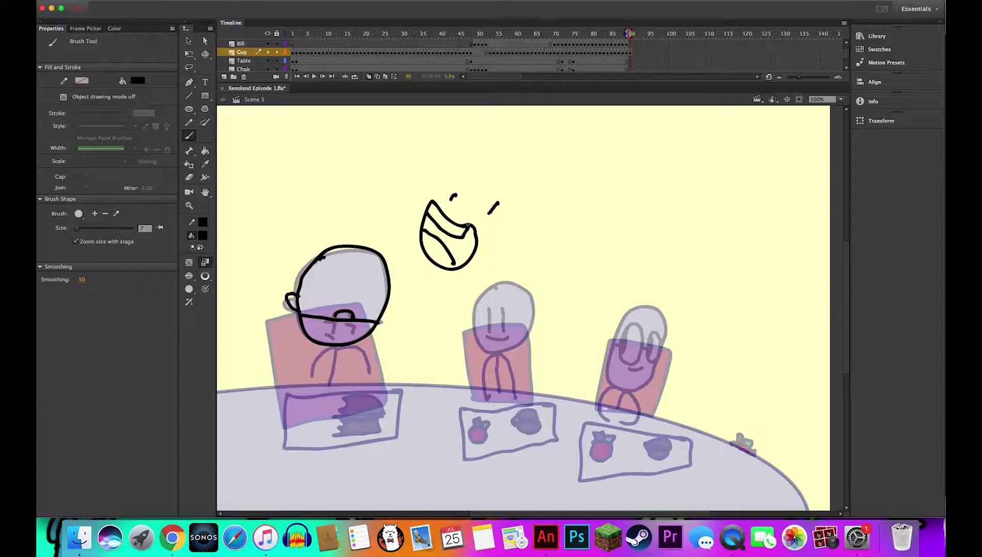
key("e")
left_click(191, 279)
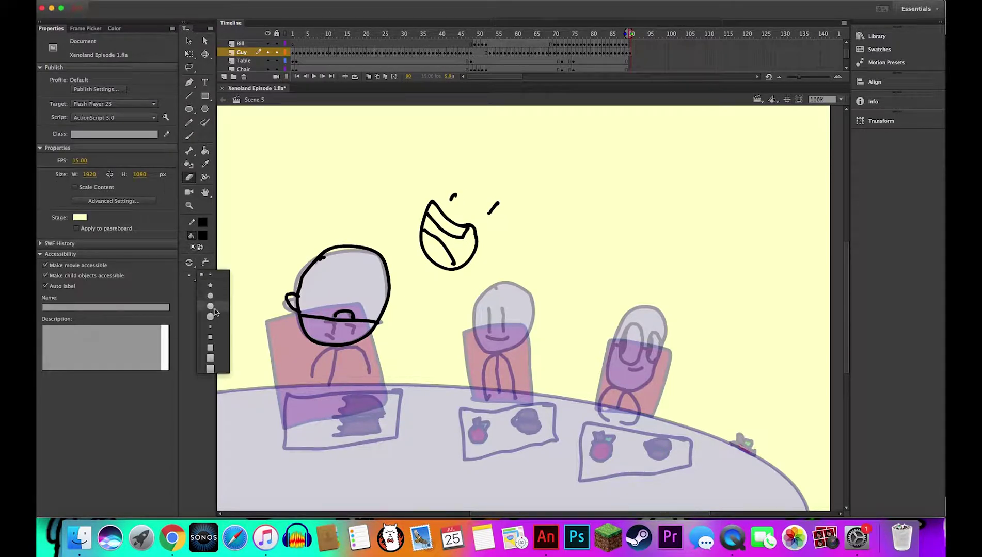
left_click(212, 308)
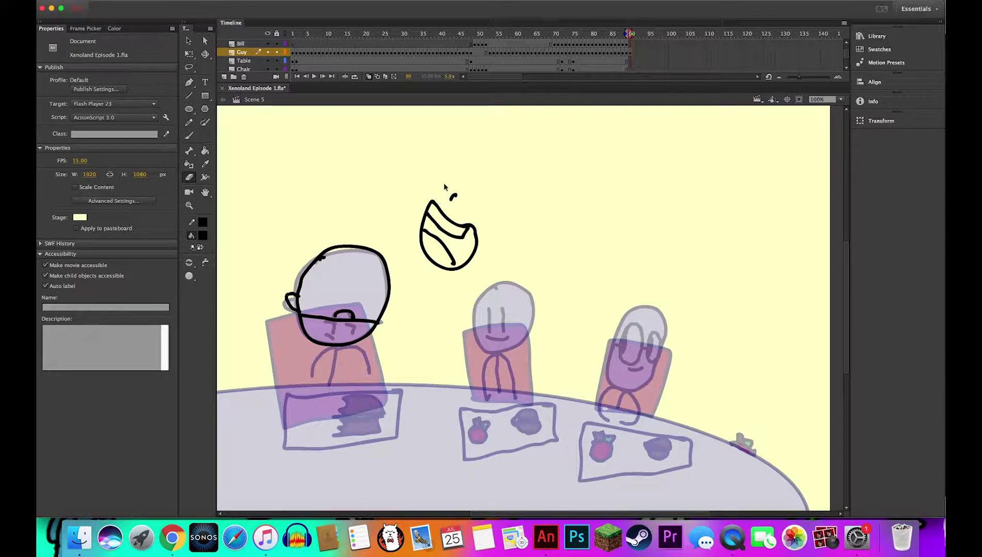
key("super+z")
key("super+z")
key("super+z")
key("super+z")
- Brush Guy's eyes, mouth, body and arms plus his tray and bitten burger on frame 90, tracing the onion skin
key("b")
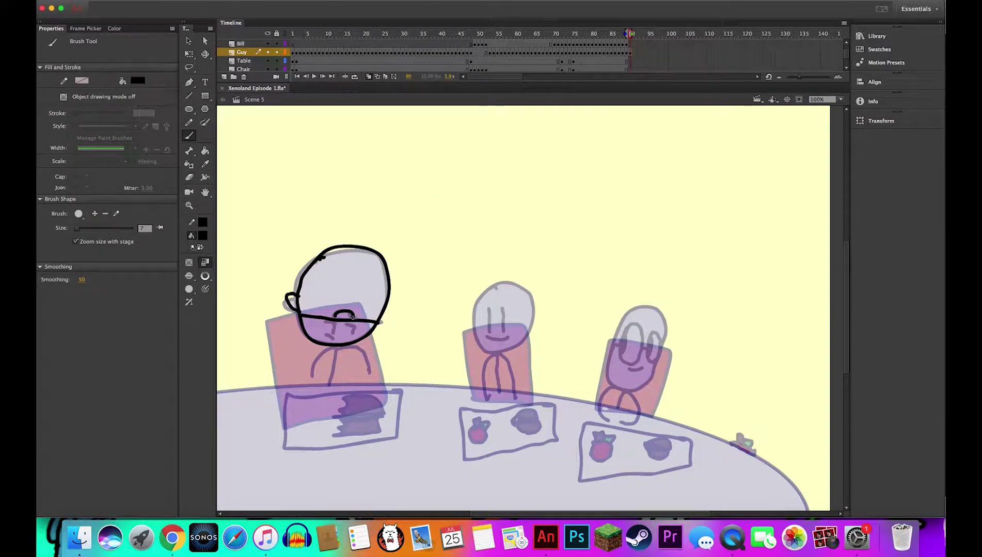
left_click_drag(353, 318, 337, 334)
mouse_move(344, 326)
left_mouse_down()
mouse_move(352, 334)
mouse_move(330, 338)
left_mouse_up()
mouse_move(337, 349)
left_mouse_down()
mouse_move(366, 371)
mouse_move(377, 366)
mouse_move(314, 383)
left_mouse_up()
left_click_drag(302, 393, 398, 387)
key("super+z")
mouse_move(285, 453)
left_mouse_down()
mouse_move(378, 392)
mouse_move(287, 452)
left_mouse_up()
mouse_move(344, 396)
left_mouse_down()
mouse_move(338, 415)
mouse_move(381, 417)
left_mouse_up()
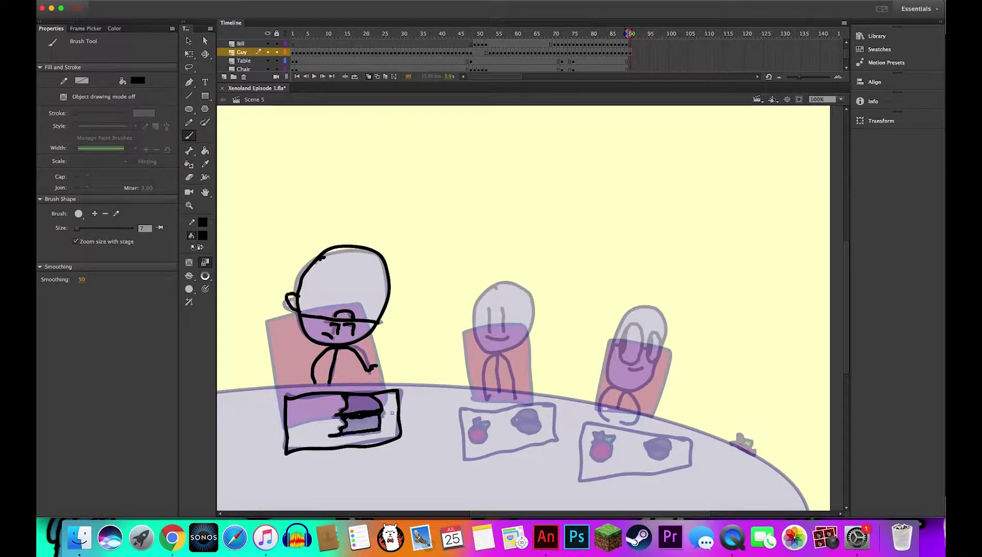
- Insert keyframes at frame 90 on the Bob, Bill, Table and Chair layers
left_click_drag(630, 43, 629, 69)
key("F6")
scroll(631, 52, "up", 1)
left_click(630, 43)
key("F6")
left_click(630, 61)
- Extend the Table and Chair layers to frame 99, matching the end of the voice line
scroll(653, 54, "down", 2)
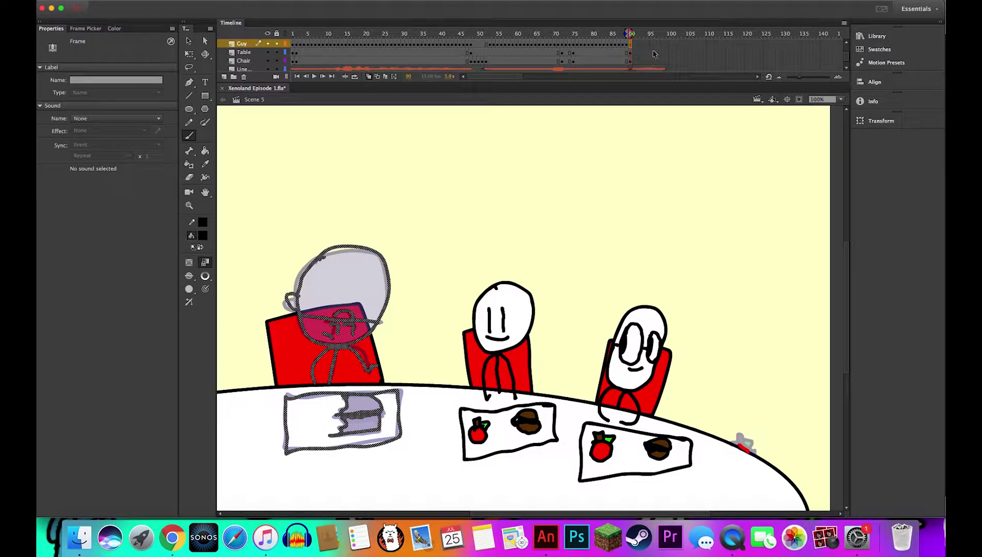
left_click(662, 53)
scroll(662, 53, "up", 1)
left_click(634, 53)
key("F6")
key("super+z")
key("comma")
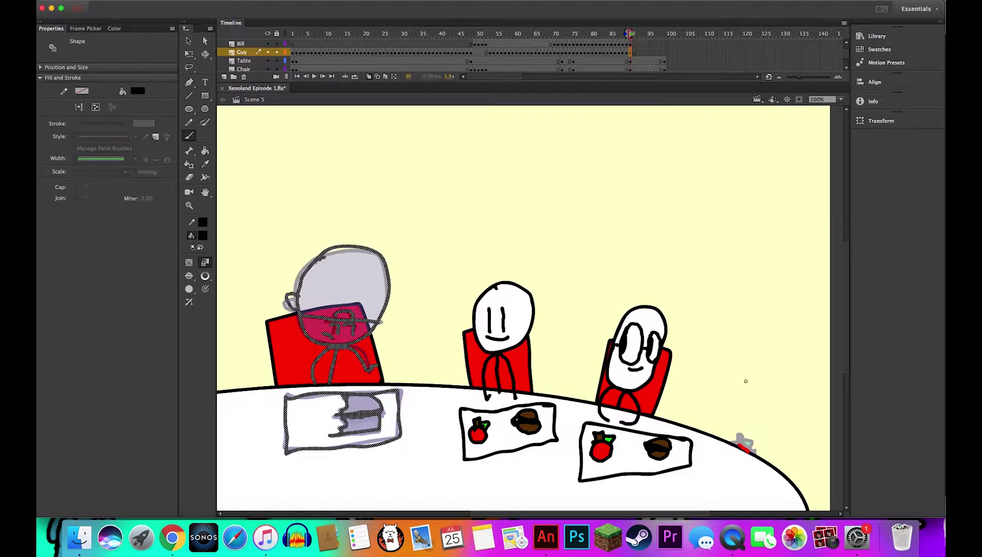
- Insert a blank keyframe at frame 91 on the Guy layer and brush his head outline and cap line
key("v")
left_click(723, 369)
left_click(529, 309)
left_click(594, 216)
left_click(633, 60)
key("F7")
key("b")
mouse_move(324, 251)
left_mouse_down()
mouse_move(364, 343)
mouse_move(325, 249)
left_mouse_up()
left_click_drag(299, 313, 385, 317)
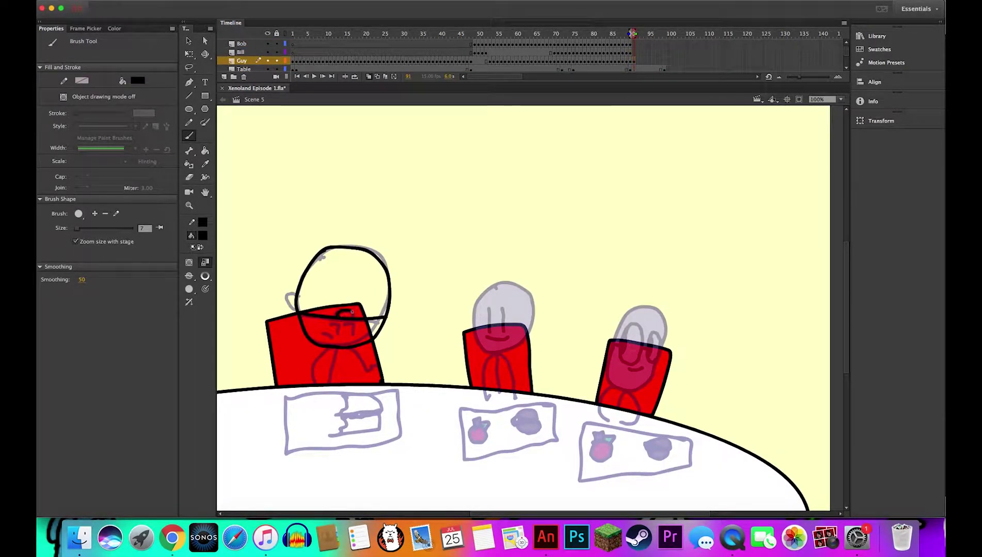
- Brush Guy's ear, face, body and arms, his tray and the bitten burger on frame 91
left_click_drag(302, 292, 296, 312)
mouse_move(338, 316)
left_mouse_down()
mouse_move(353, 318)
mouse_move(384, 358)
left_mouse_up()
mouse_move(396, 392)
left_mouse_down()
mouse_move(330, 394)
mouse_move(397, 392)
left_mouse_up()
mouse_move(345, 397)
left_mouse_down()
mouse_move(342, 419)
mouse_move(379, 413)
left_mouse_up()
mouse_move(378, 413)
left_mouse_down()
mouse_move(343, 416)
mouse_move(330, 433)
left_mouse_up()
- Start frame 92 on the Guy layer and brush his head outline over the onion skin
left_click(638, 42)
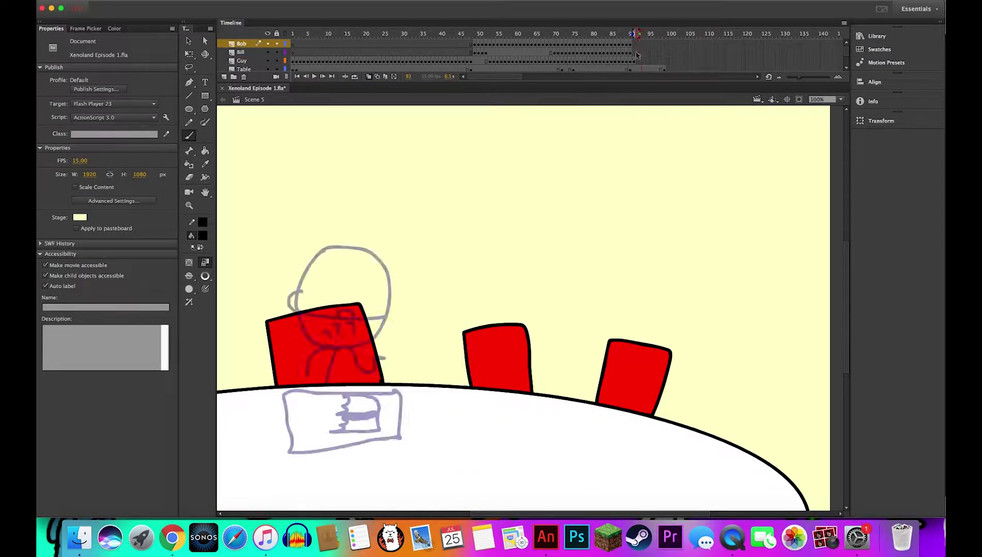
left_click(635, 61)
key("b")
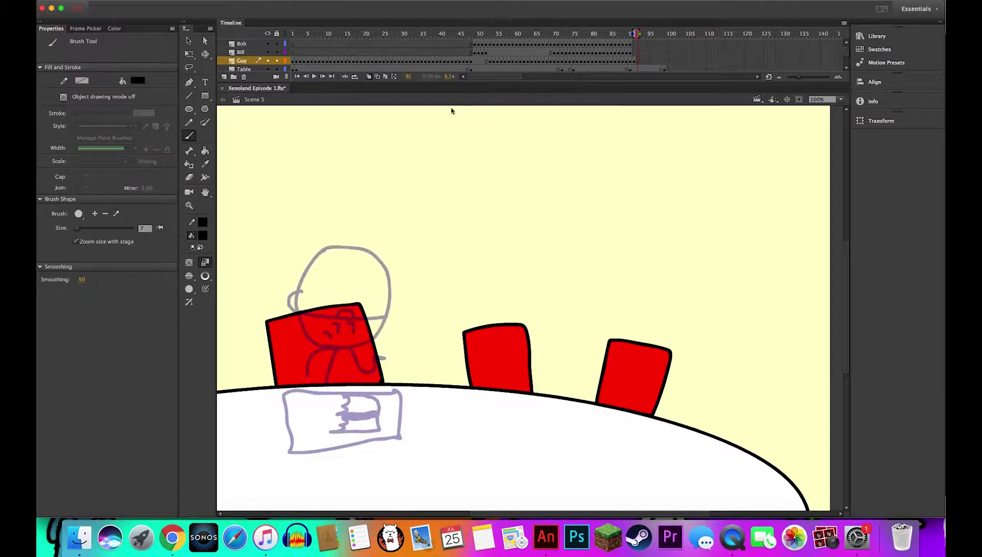
mouse_move(302, 276)
left_mouse_down()
mouse_move(302, 329)
mouse_move(319, 347)
mouse_move(351, 349)
mouse_move(388, 324)
mouse_move(393, 285)
mouse_move(376, 254)
mouse_move(324, 248)
left_mouse_up()
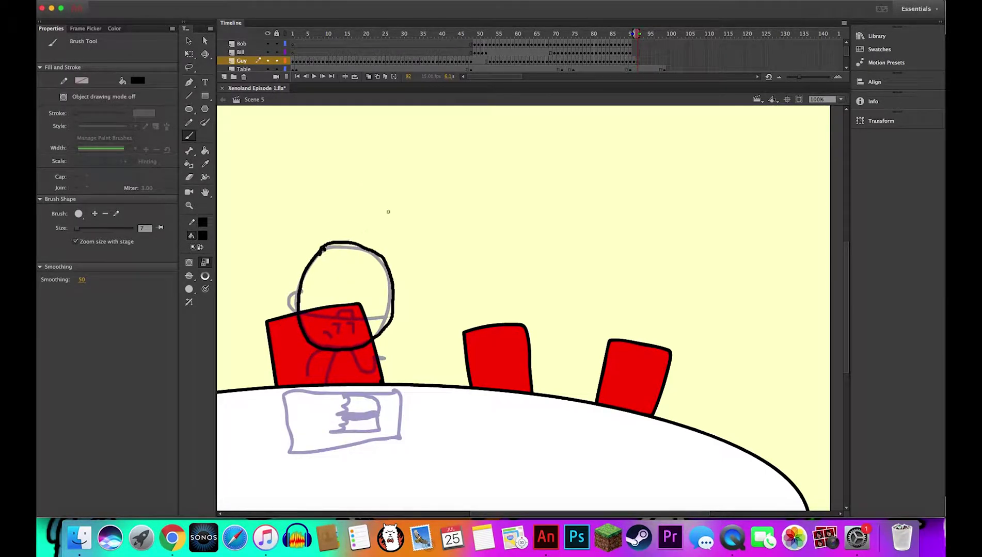
mouse_move(494, 279)
left_mouse_down()
mouse_move(515, 276)
mouse_move(481, 296)
mouse_move(486, 305)
mouse_move(519, 293)
mouse_move(510, 295)
mouse_move(519, 307)
mouse_move(505, 294)
mouse_move(524, 316)
left_mouse_up()
mouse_move(497, 387)
left_mouse_down()
mouse_move(495, 338)
mouse_move(611, 284)
mouse_move(605, 294)
left_mouse_up()
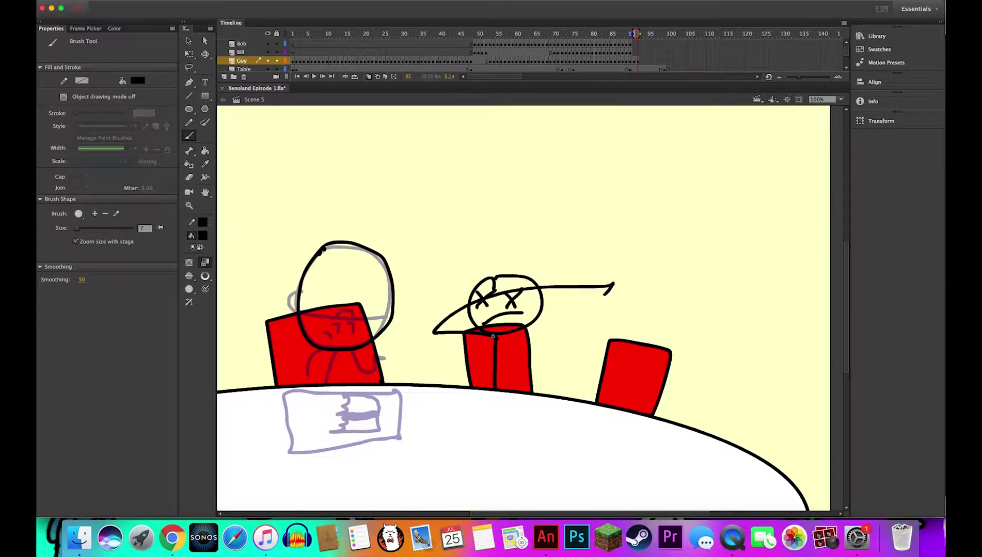
left_click_drag(493, 341, 665, 281)
mouse_move(640, 312)
left_mouse_down()
mouse_move(623, 408)
mouse_move(634, 304)
mouse_move(659, 328)
left_mouse_up()
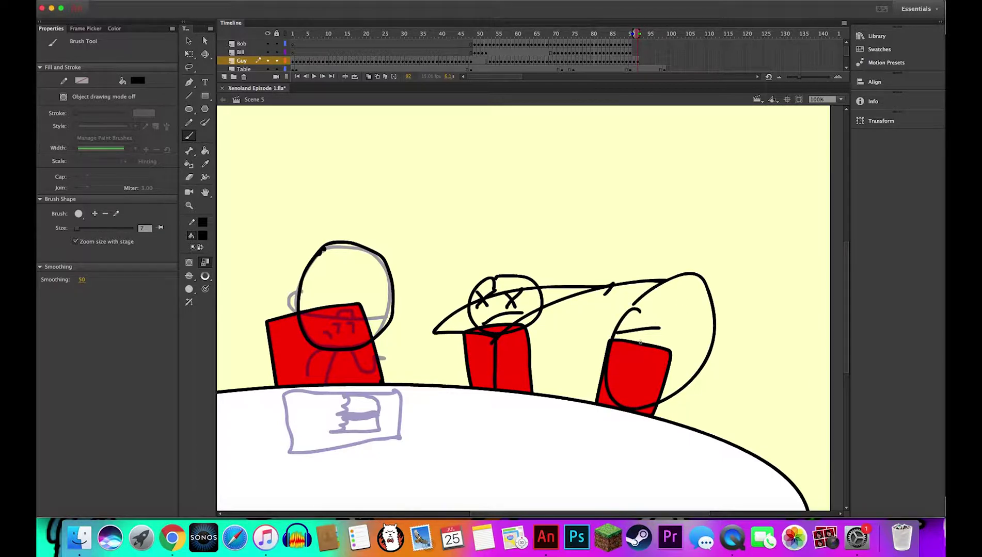
mouse_move(687, 294)
left_mouse_down()
mouse_move(711, 338)
mouse_move(666, 297)
left_mouse_up()
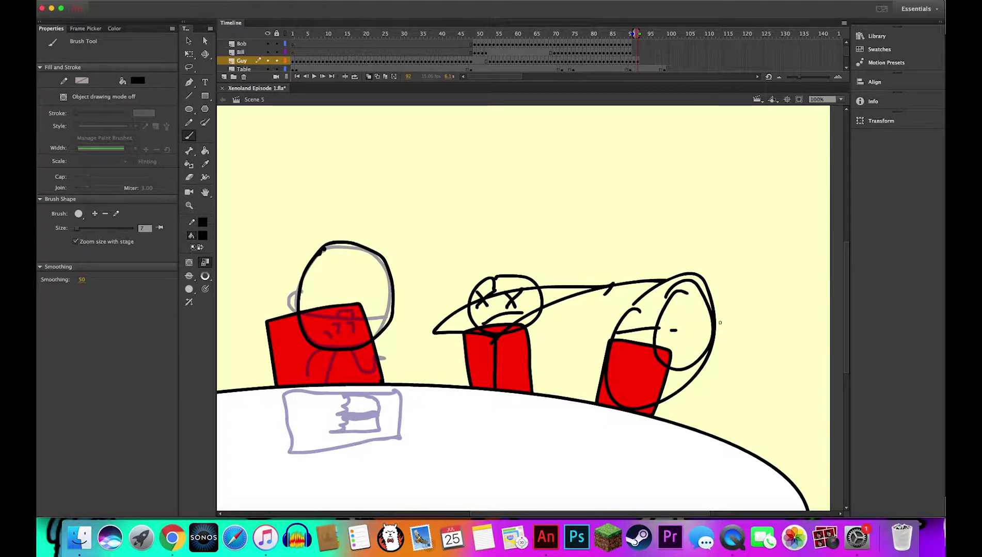
mouse_move(742, 289)
left_mouse_down()
mouse_move(795, 318)
mouse_move(740, 280)
left_mouse_up()
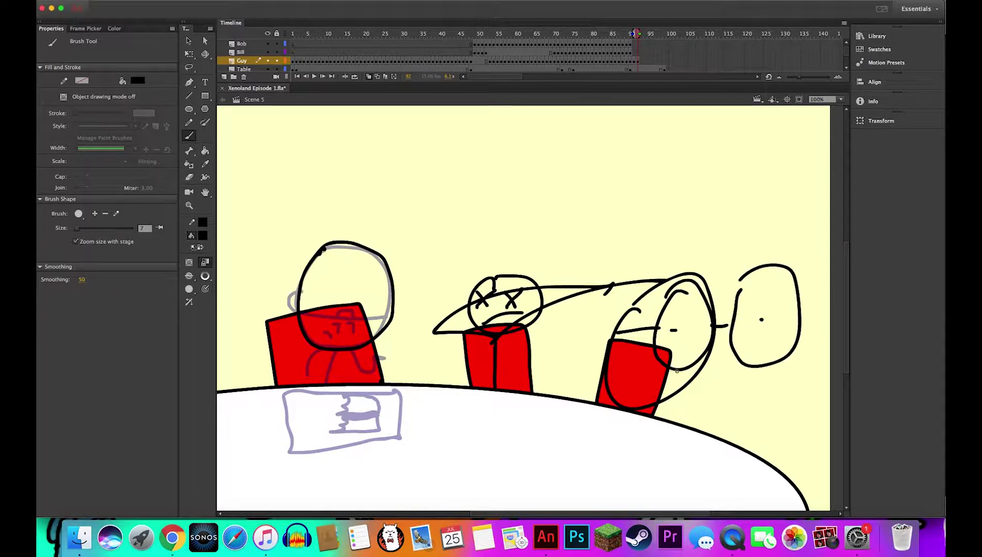
mouse_move(623, 360)
left_mouse_down()
mouse_move(704, 369)
mouse_move(671, 378)
left_mouse_up()
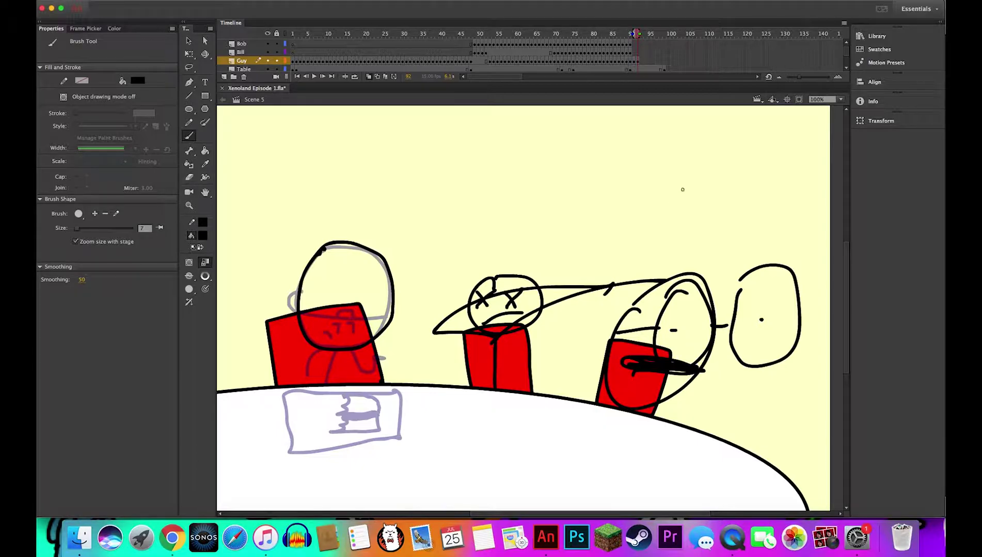
mouse_move(671, 181)
left_mouse_down()
mouse_move(680, 236)
mouse_move(730, 205)
mouse_move(722, 203)
left_mouse_up()
left_click_drag(761, 173, 795, 195)
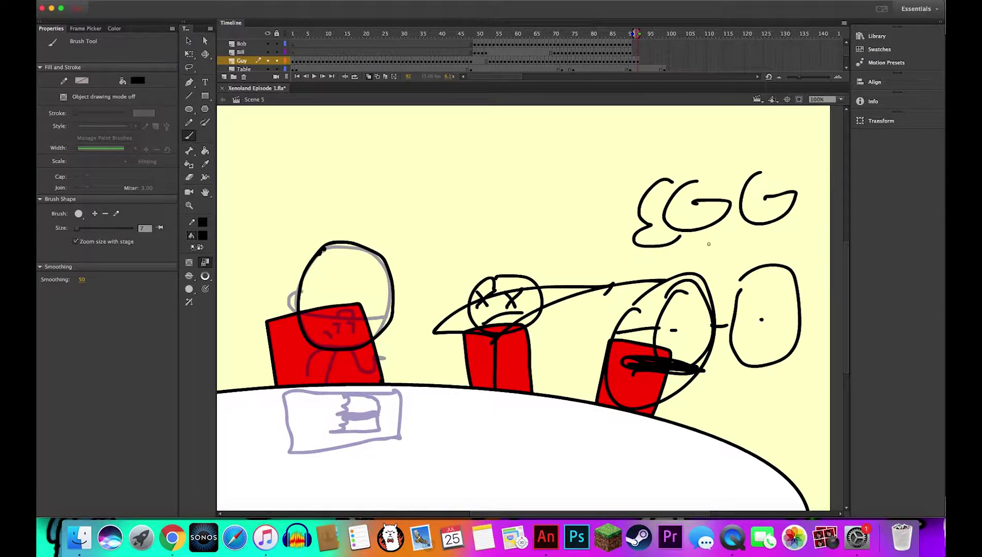
key("super+z")
key("super+z")
key("super+z")
key("super+z")
key("super+z")
key("super+z")
key("super+z")
key("super+z")
key("super+z")
key("super+z")
key("super+z")
key("super+z")
key("super+z")
key("super+z")
key("super+z")
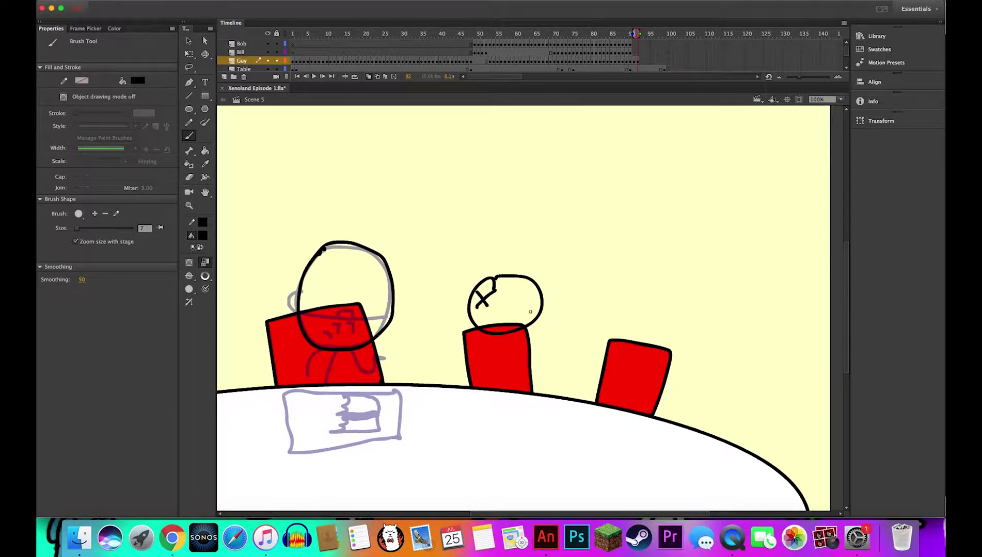
key("super+z")
key("super+z")
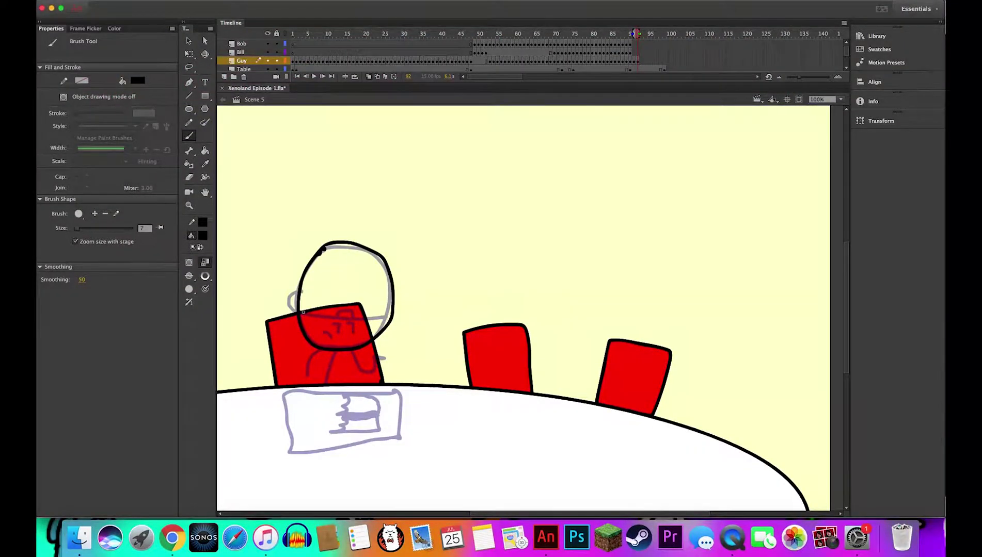
- Brush Guy's cap line, ear, face, body and arms on frame 92 over the onion skin
left_click_drag(302, 314, 392, 320)
left_click_drag(337, 317, 353, 317)
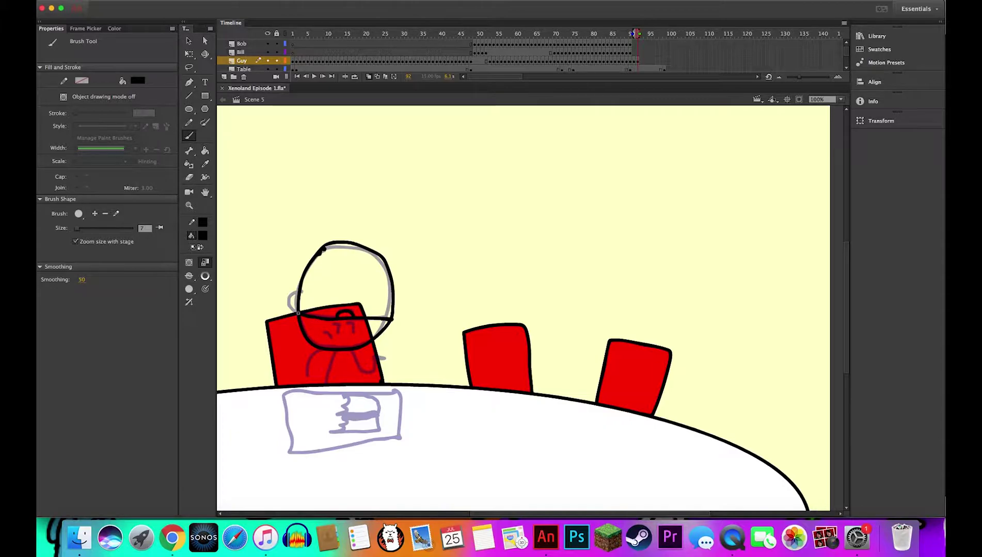
left_click_drag(302, 295, 297, 313)
left_click_drag(332, 324, 338, 334)
left_click_drag(356, 321, 355, 331)
mouse_move(325, 334)
left_mouse_down()
mouse_move(336, 342)
mouse_move(335, 381)
mouse_move(306, 376)
left_mouse_up()
left_click_drag(335, 356, 384, 356)
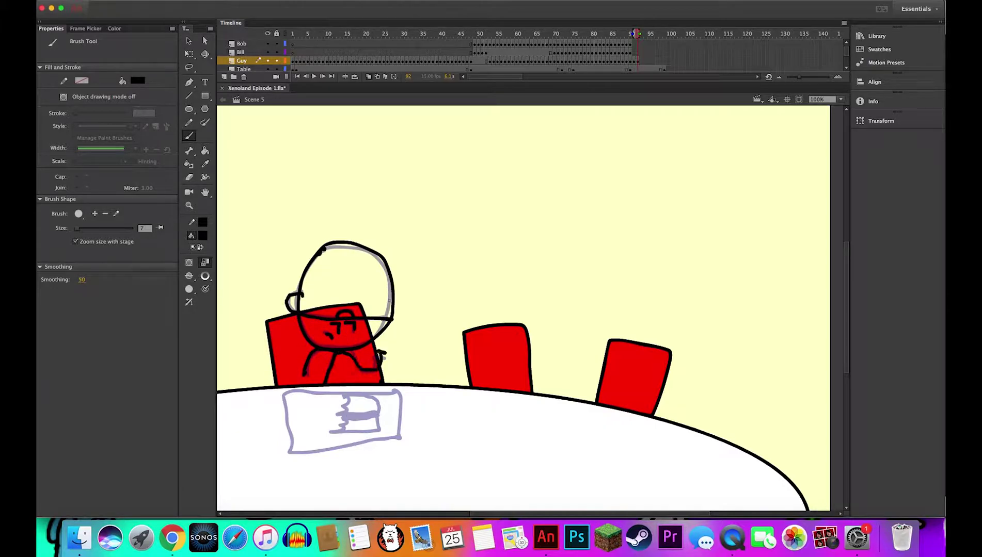
- Brush Guy's tray and the bitten burger on frame 92
mouse_move(394, 397)
left_mouse_down()
mouse_move(286, 447)
mouse_move(392, 396)
left_mouse_up()
mouse_move(345, 397)
left_mouse_down()
mouse_move(338, 414)
mouse_move(377, 413)
left_mouse_up()
mouse_move(344, 415)
left_mouse_down()
mouse_move(375, 414)
mouse_move(332, 432)
left_mouse_up()
left_click_drag(332, 431, 379, 415)
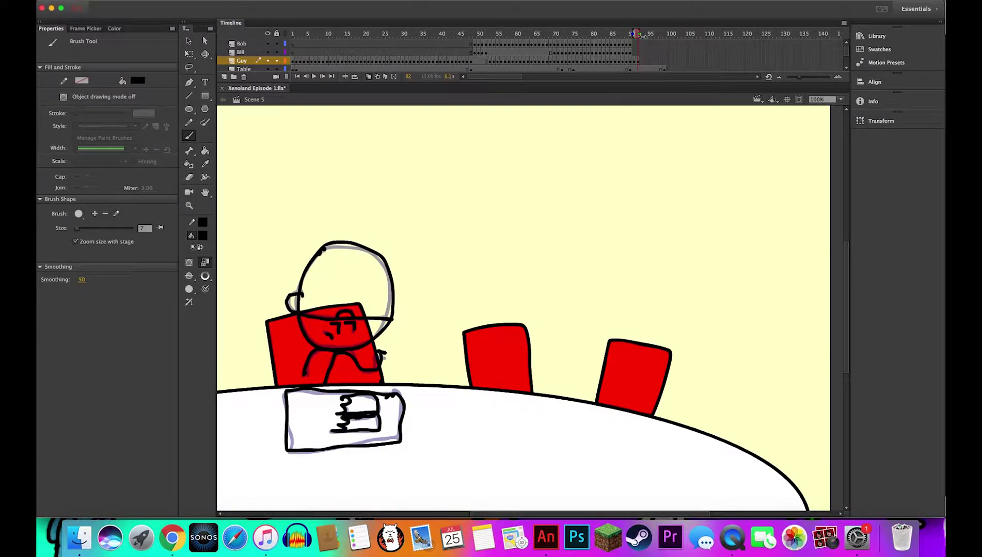
- Insert a blank keyframe at frame 93 on the Guy layer and check the Episode 1 script in Google Docs
left_click(638, 37)
left_click(641, 61)
key("F7")
left_click(172, 538)
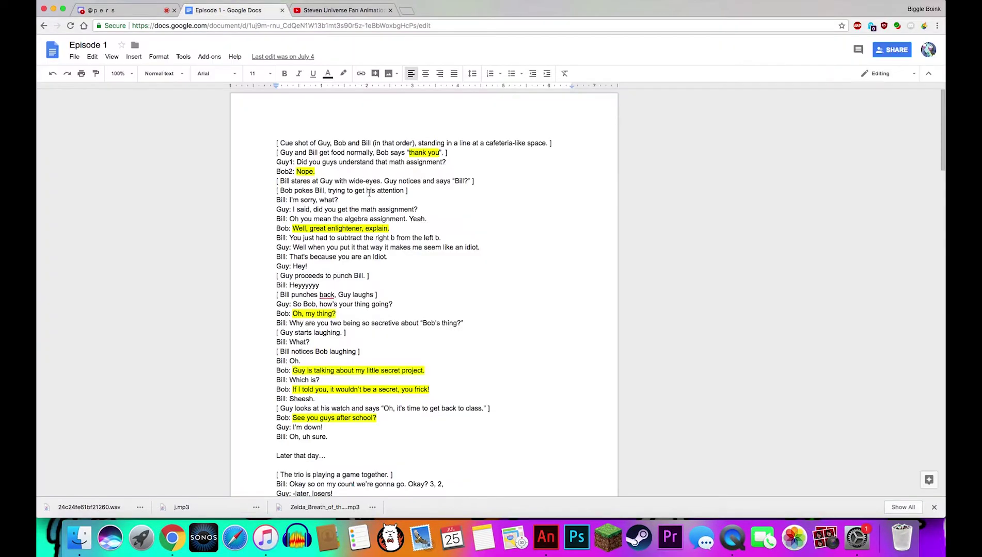
left_click(551, 531)
- Brush Guy's head outline, cap line, ear, eyes and small open mouth on frame 93
mouse_move(329, 243)
left_mouse_down()
mouse_move(330, 352)
mouse_move(329, 242)
left_mouse_up()
mouse_move(300, 315)
left_mouse_down()
mouse_move(386, 319)
mouse_move(354, 319)
left_mouse_up()
mouse_move(301, 296)
left_mouse_down()
mouse_move(298, 312)
mouse_move(341, 336)
left_mouse_up()
left_click_drag(350, 328, 354, 334)
left_click_drag(335, 339, 332, 340)
- Brush Guy's body and arms, his tray and the bitten burger on frame 93
mouse_move(338, 354)
left_mouse_down()
mouse_move(324, 383)
mouse_move(384, 348)
left_mouse_up()
mouse_move(335, 353)
left_mouse_down()
mouse_move(306, 373)
mouse_move(285, 454)
mouse_move(291, 391)
left_mouse_up()
left_click_drag(350, 395, 336, 414)
left_click_drag(345, 397, 382, 428)
left_click_drag(381, 409, 383, 431)
- Add an empty keyframe at frame 94 on the Guy layer and brush his head outline
left_click(644, 60)
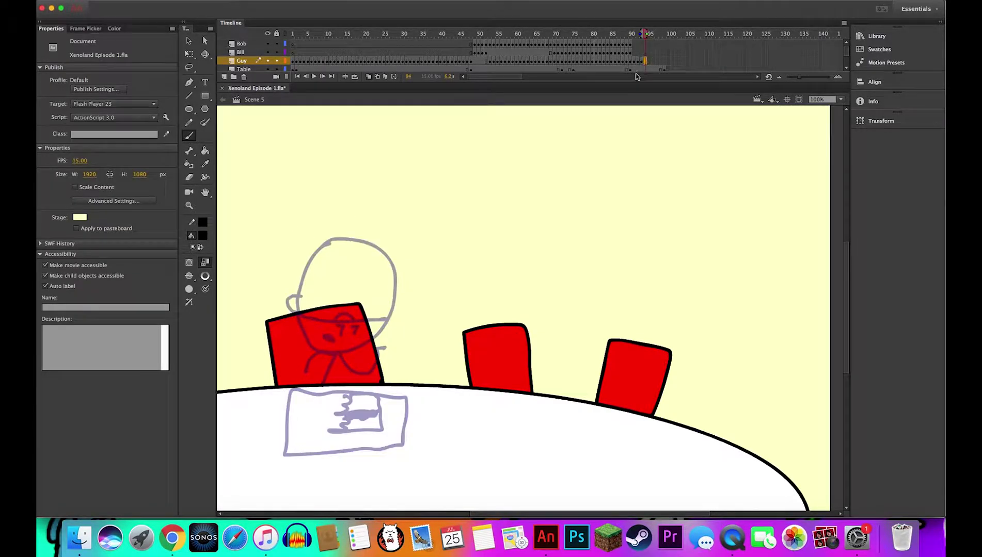
key("F6")
key("BackSpace")
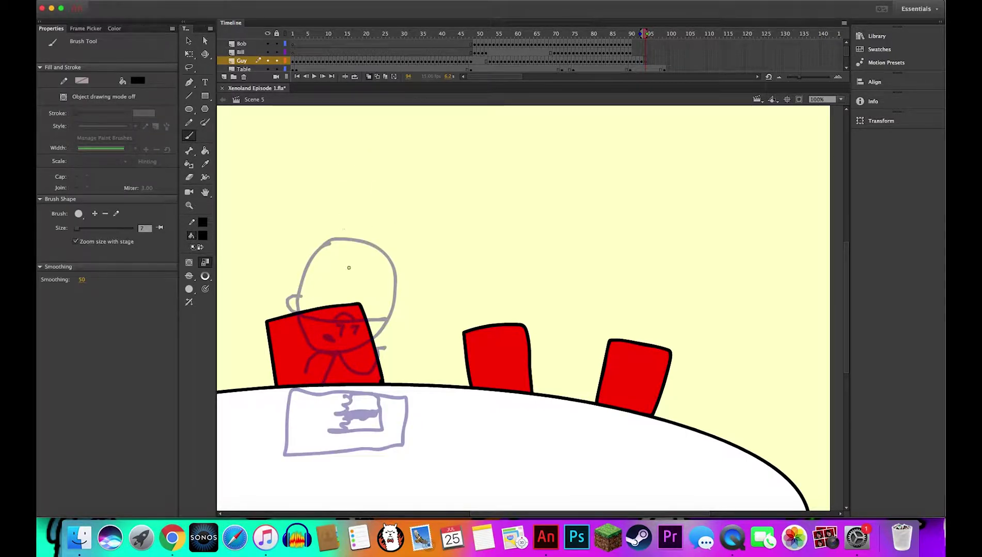
mouse_move(318, 250)
left_mouse_down()
mouse_move(296, 299)
mouse_move(312, 351)
mouse_move(372, 332)
mouse_move(390, 273)
mouse_move(343, 237)
mouse_move(329, 239)
left_mouse_up()
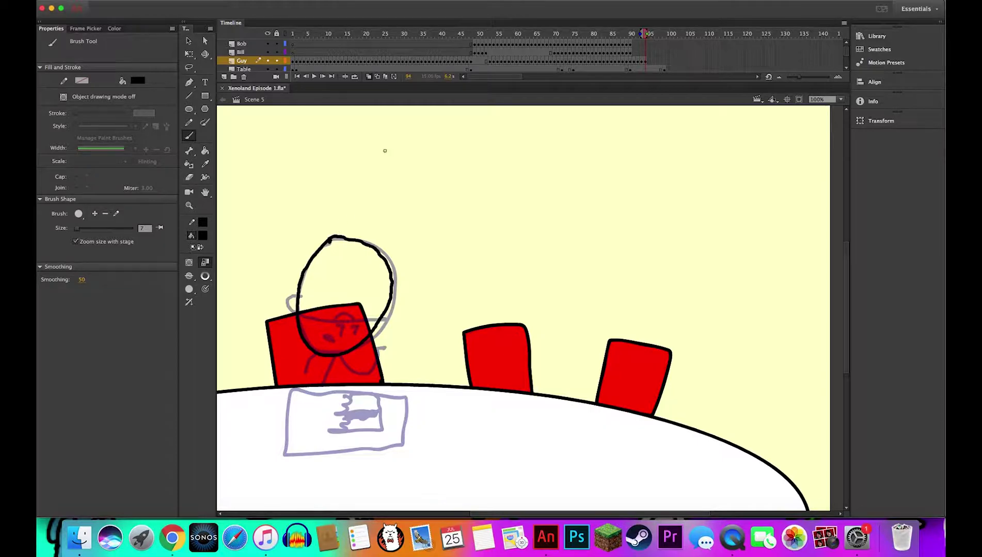
- Sketch a test open mouth with teeth and tongue in the empty area above the middle chair and erase it
mouse_move(495, 221)
left_mouse_down()
mouse_move(500, 254)
mouse_move(510, 216)
mouse_move(486, 230)
mouse_move(496, 247)
left_mouse_up()
key("e")
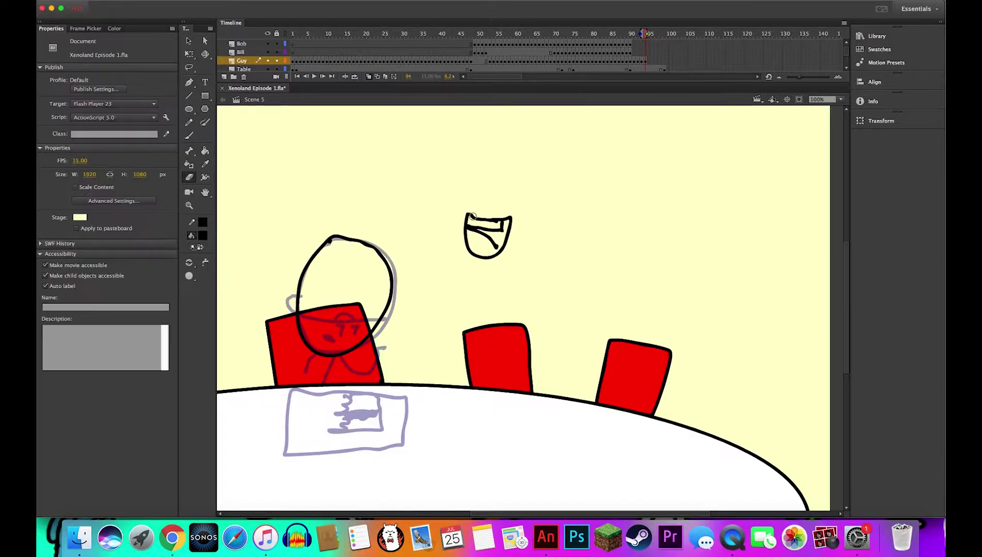
mouse_move(471, 217)
left_mouse_down()
mouse_move(456, 257)
mouse_move(461, 234)
mouse_move(483, 255)
mouse_move(525, 221)
left_mouse_up()
key("b")
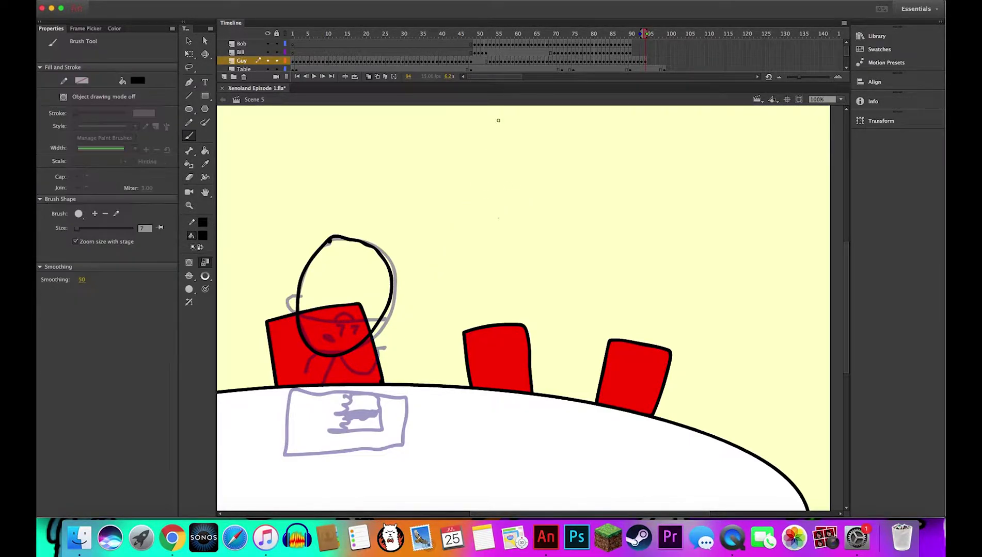
key("e")
key("b")
- Brush Guy's cap line, ear, open mouth and eyes on frame 94
mouse_move(339, 325)
left_mouse_down()
mouse_move(343, 337)
mouse_move(382, 320)
mouse_move(353, 320)
left_mouse_up()
key("super+z")
left_click_drag(295, 312, 290, 297)
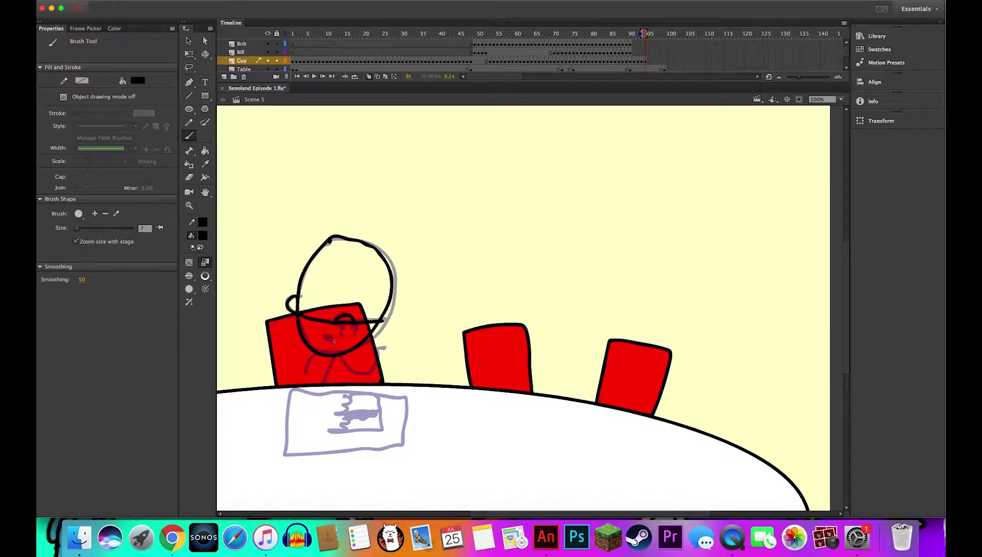
left_click_drag(333, 341, 333, 343)
left_click_drag(338, 329, 341, 336)
left_click_drag(353, 327, 355, 335)
- Brush Guy's body and arms, his tray and the bitten burger on frame 94
left_click_drag(334, 358, 321, 383)
left_click_drag(339, 360, 378, 356)
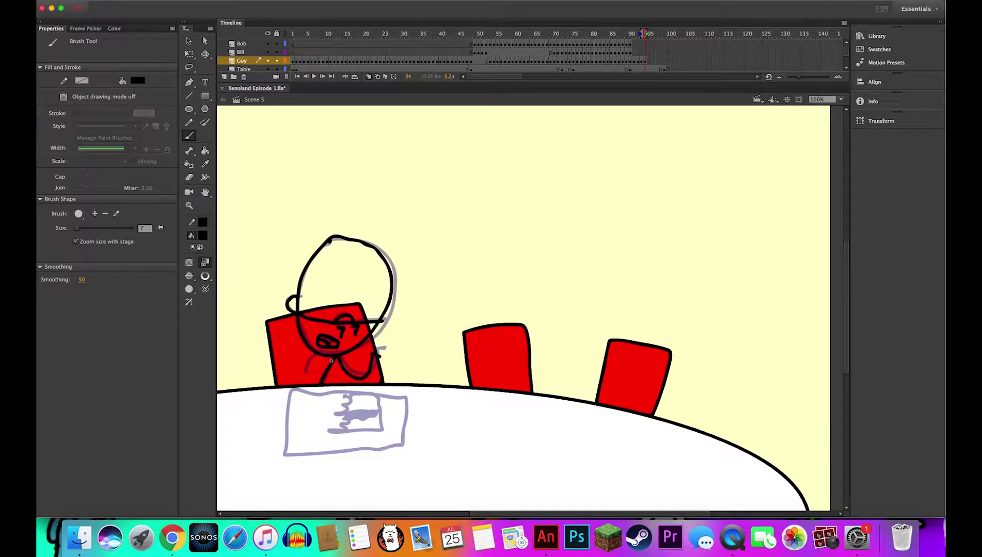
left_click_drag(312, 351, 302, 365)
mouse_move(290, 389)
left_mouse_down()
mouse_move(410, 397)
mouse_move(404, 450)
left_mouse_up()
mouse_move(344, 391)
left_mouse_down()
mouse_move(382, 415)
mouse_move(347, 417)
mouse_move(338, 432)
left_mouse_up()
left_click_drag(328, 432, 379, 419)
- Insert a blank keyframe at frame 95 on the Guy layer, sketching and erasing a wide test mouth above the table
left_click(649, 61)
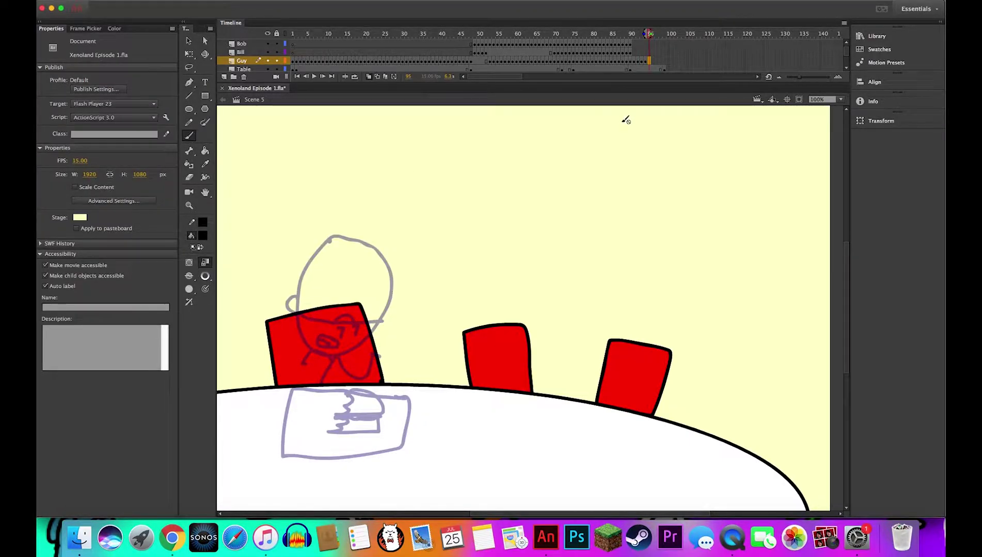
key("b")
mouse_move(537, 187)
left_mouse_down()
mouse_move(507, 227)
mouse_move(526, 192)
mouse_move(548, 188)
left_mouse_up()
left_click_drag(508, 226, 528, 199)
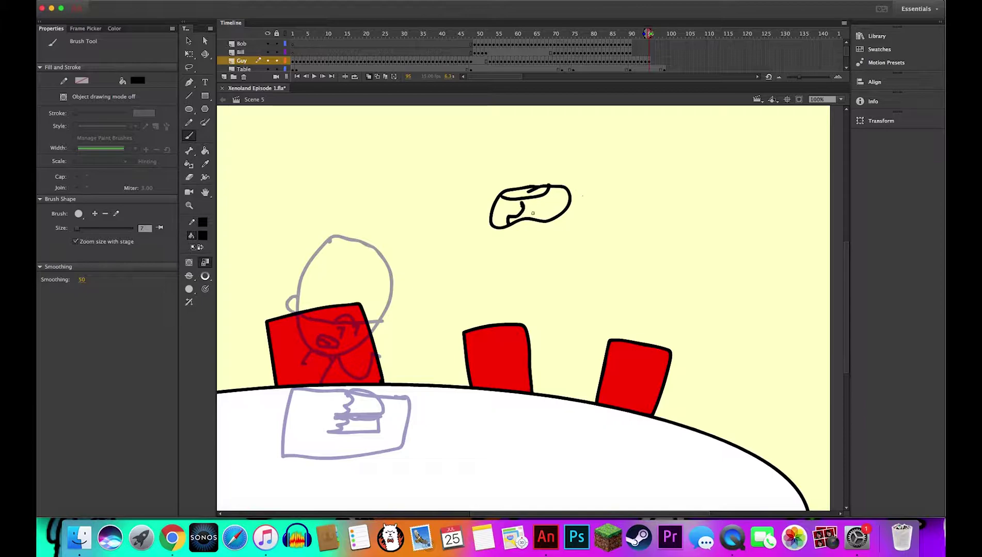
key("e")
mouse_move(503, 184)
left_mouse_down()
mouse_move(526, 164)
mouse_move(512, 198)
mouse_move(555, 183)
mouse_move(515, 258)
mouse_move(557, 201)
mouse_move(556, 176)
mouse_move(563, 186)
left_mouse_up()
key("b")
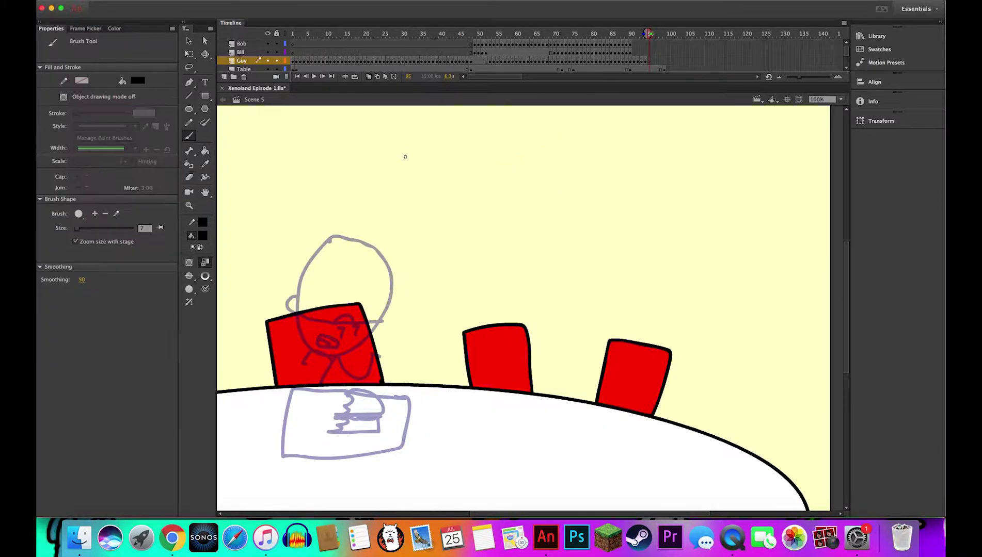
mouse_move(330, 239)
left_mouse_down()
mouse_move(299, 276)
mouse_move(305, 341)
left_mouse_up()
key("super+z")
mouse_move(344, 246)
left_mouse_down()
mouse_move(390, 276)
mouse_move(293, 322)
mouse_move(297, 338)
left_mouse_up()
key("super+z")
key("super+z")
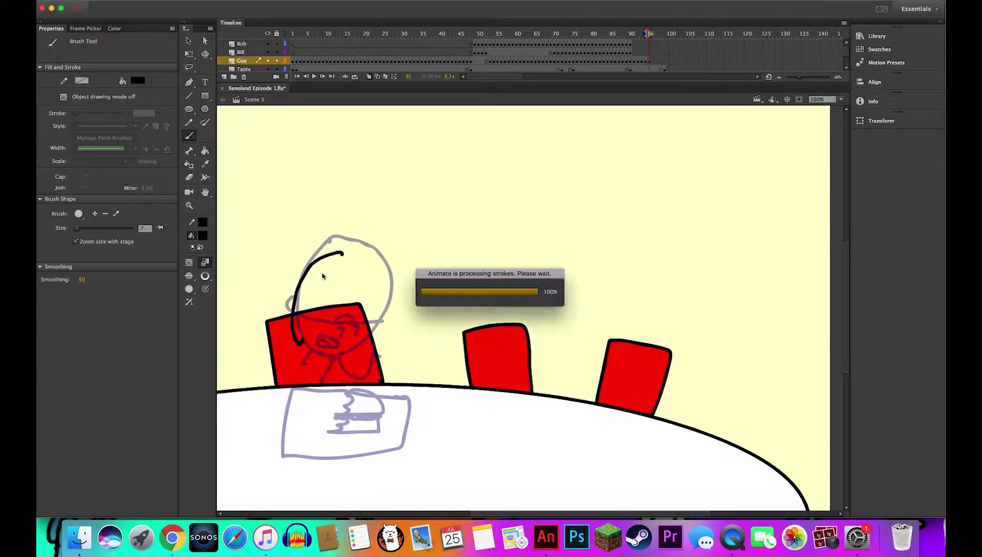
key("super+z")
- Brush Guy's head lower than before on frame 95, with cap line, ear, eyes, open mouth and body line
mouse_move(328, 261)
left_mouse_down()
mouse_move(377, 283)
mouse_move(326, 260)
left_mouse_up()
mouse_move(297, 314)
left_mouse_down()
mouse_move(376, 322)
mouse_move(355, 320)
left_mouse_up()
left_click_drag(295, 313, 297, 301)
mouse_move(338, 327)
left_mouse_down()
mouse_move(342, 338)
mouse_move(360, 335)
left_mouse_up()
mouse_move(323, 334)
left_mouse_down()
mouse_move(338, 343)
mouse_move(328, 344)
mouse_move(320, 383)
left_mouse_up()
- Brush Guy's arms, his tray and the bitten burger on frame 95
left_click_drag(330, 359, 297, 358)
left_click_drag(337, 357, 371, 359)
mouse_move(403, 399)
left_mouse_down()
mouse_move(376, 453)
mouse_move(403, 398)
left_mouse_up()
left_click_drag(352, 396, 376, 418)
left_click_drag(347, 423, 375, 415)
- Add an empty keyframe at frame 96 on the Guy layer and brush his head, cap, ear, face and arms
left_click(653, 61)
key("F6")
key("BackSpace")
mouse_move(326, 260)
left_mouse_down()
mouse_move(378, 283)
mouse_move(321, 263)
left_mouse_up()
mouse_move(298, 316)
left_mouse_down()
mouse_move(377, 320)
mouse_move(291, 313)
left_mouse_up()
mouse_move(337, 311)
left_mouse_down()
mouse_move(344, 336)
mouse_move(361, 334)
left_mouse_up()
mouse_move(317, 337)
left_mouse_down()
mouse_move(329, 347)
mouse_move(321, 383)
mouse_move(363, 364)
mouse_move(299, 369)
left_mouse_up()
- Brush Guy's tray and the bitten burger on frame 96
left_click_drag(291, 391, 413, 403)
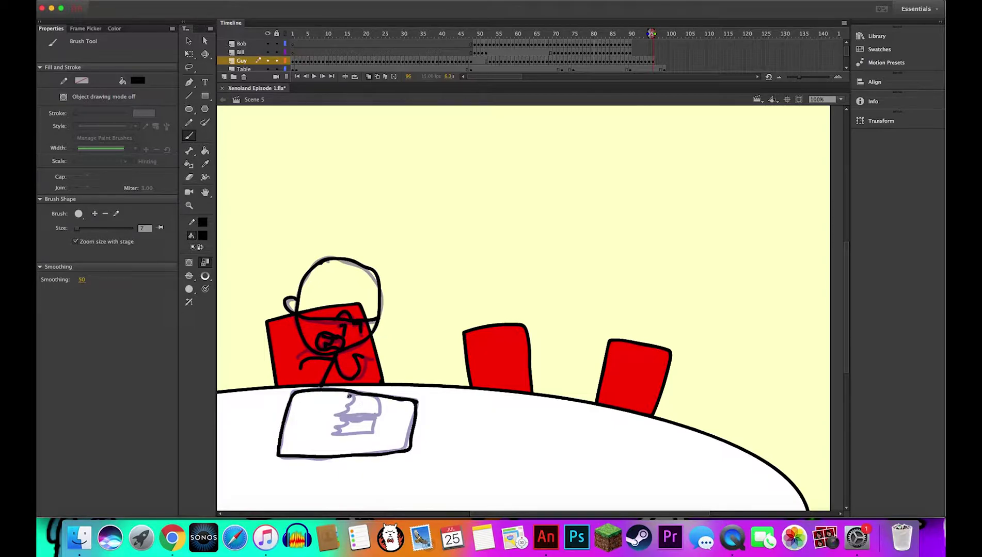
left_click_drag(348, 394, 381, 416)
mouse_move(337, 412)
left_mouse_down()
mouse_move(376, 422)
mouse_move(375, 436)
left_mouse_up()
- Try to add a keyframe at frame 97 on the Bob layer
left_click(653, 44)
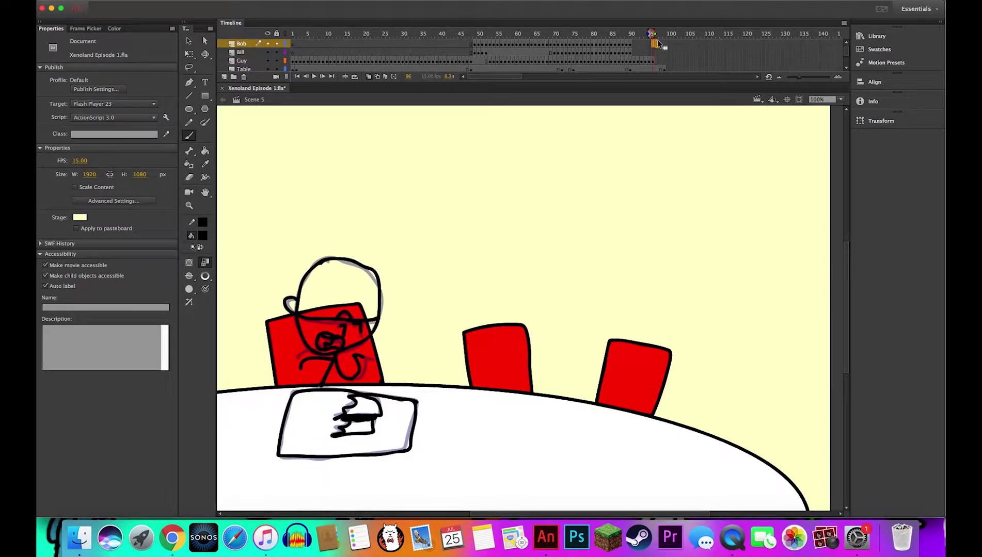
left_click_drag(658, 45, 664, 47)
key("comma")
key("comma")
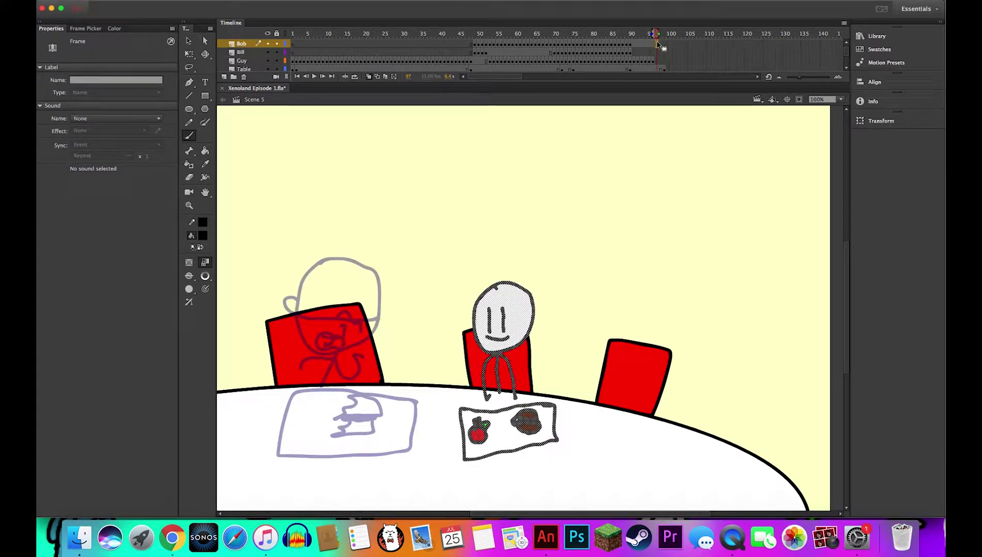
key("comma")
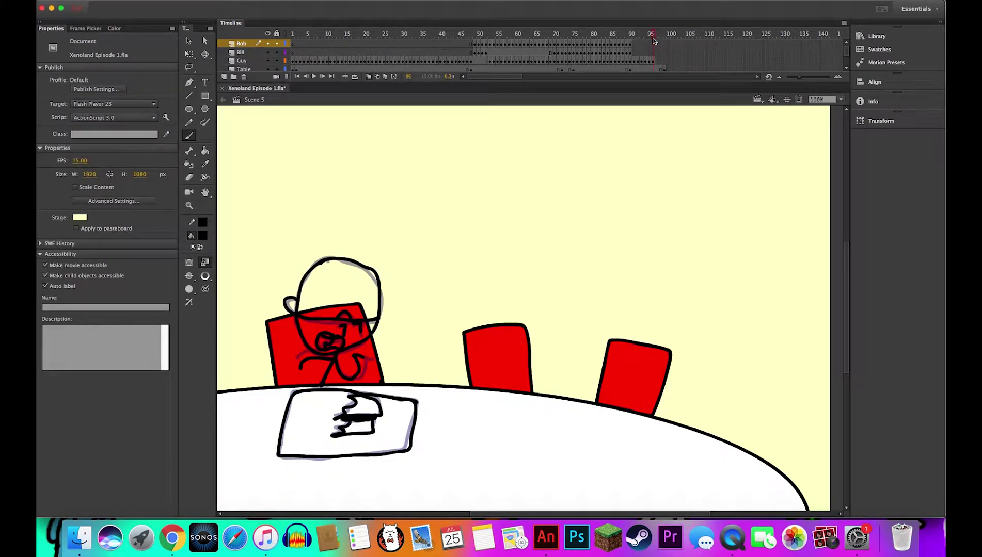
key("period")
- Add an empty keyframe at frame 97 on the Guy layer and brush his head, cap, ear, face and arms
left_click(656, 61)
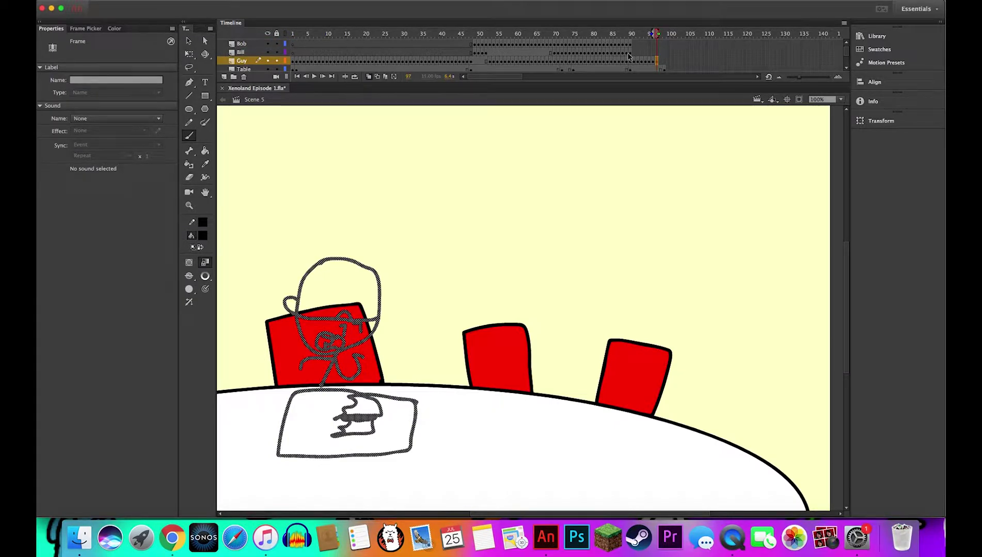
key("BackSpace")
mouse_move(321, 262)
left_mouse_down()
mouse_move(339, 261)
mouse_move(298, 307)
mouse_move(361, 259)
mouse_move(369, 319)
mouse_move(292, 302)
left_mouse_up()
key("super+z")
mouse_move(360, 333)
left_mouse_down()
mouse_move(330, 345)
mouse_move(326, 381)
mouse_move(333, 358)
left_mouse_up()
- Brush Guy's tray and the bitten burger on frame 97
mouse_move(325, 392)
left_mouse_down()
mouse_move(408, 446)
mouse_move(413, 398)
left_mouse_up()
mouse_move(351, 399)
left_mouse_down()
mouse_move(376, 419)
mouse_move(352, 397)
left_mouse_up()
mouse_move(335, 421)
left_mouse_down()
mouse_move(369, 422)
mouse_move(377, 437)
left_mouse_up()
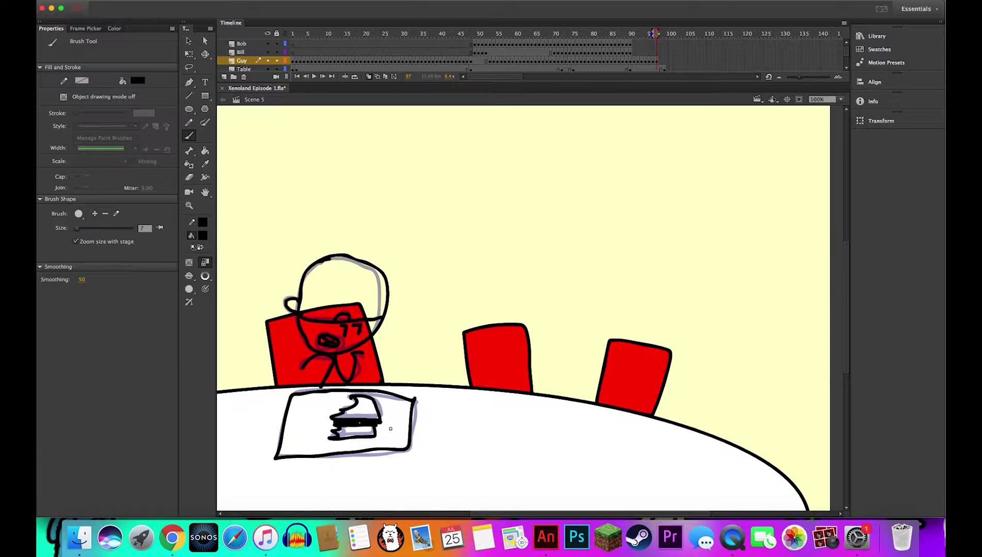
- Add an empty keyframe at frame 98 on the Guy layer and brush his head, cap, ear, face and body
left_click(659, 38)
key("F6")
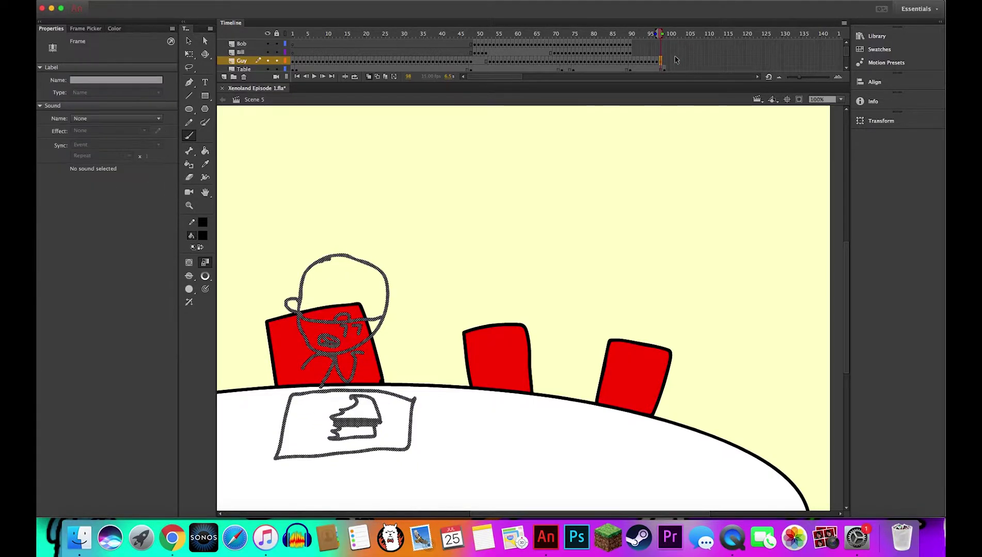
key("BackSpace")
mouse_move(331, 258)
left_mouse_down()
mouse_move(362, 342)
mouse_move(296, 308)
mouse_move(348, 317)
left_mouse_up()
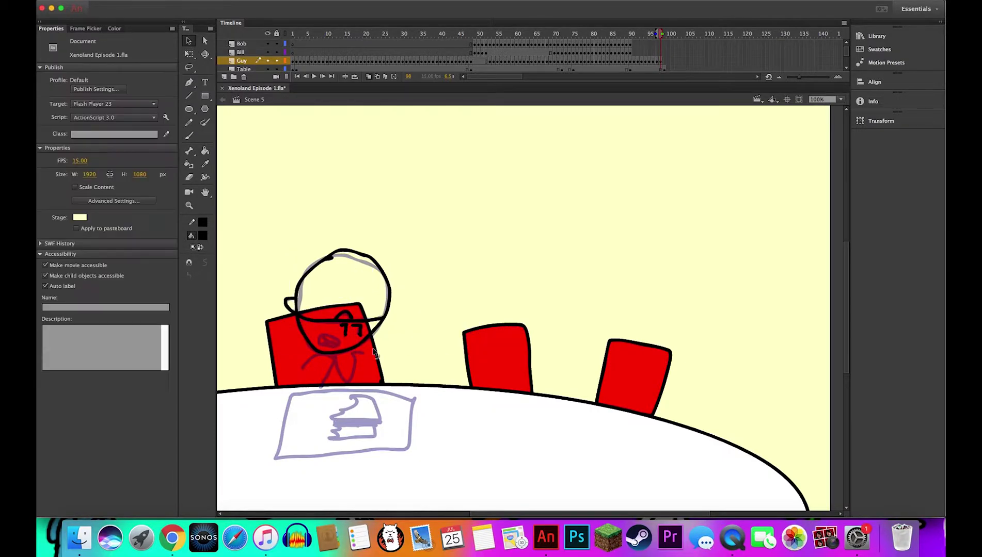
mouse_move(339, 341)
left_mouse_down()
mouse_move(325, 341)
mouse_move(321, 383)
left_mouse_up()
left_click_drag(335, 359, 367, 357)
- Brush Guy's remaining arm, his tray and the bitten burger on frame 98
mouse_move(333, 357)
left_mouse_down()
mouse_move(303, 368)
mouse_move(416, 400)
left_mouse_up()
mouse_move(288, 398)
left_mouse_down()
mouse_move(413, 449)
mouse_move(416, 400)
left_mouse_up()
left_click_drag(323, 421, 356, 398)
mouse_move(376, 422)
left_mouse_down()
mouse_move(342, 427)
mouse_move(377, 424)
left_mouse_up()
- Insert a blank keyframe at frame 99 on the Guy layer and brush Guy with his tray and bitten burger
key("F7")
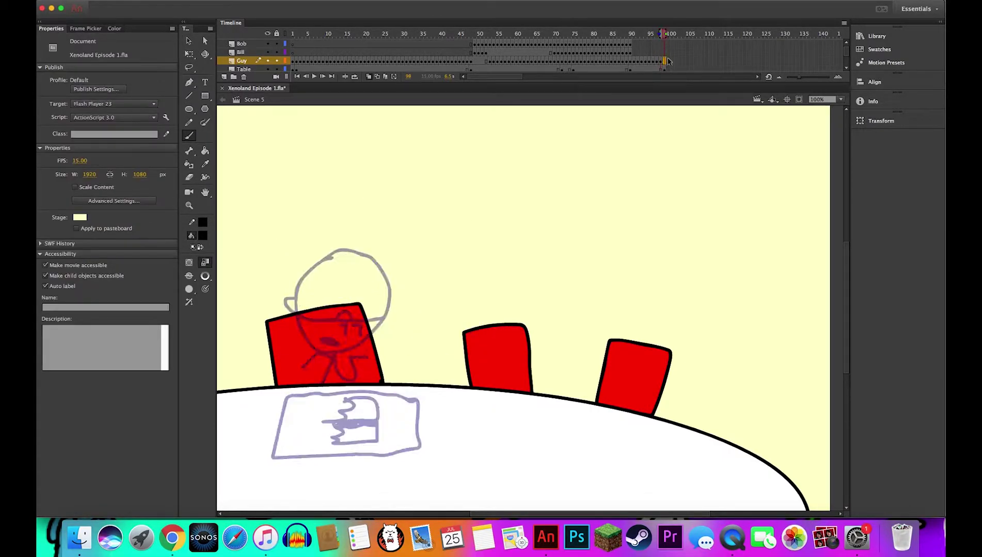
mouse_move(325, 259)
left_mouse_down()
mouse_move(382, 289)
mouse_move(330, 258)
left_mouse_up()
left_click_drag(296, 317, 376, 320)
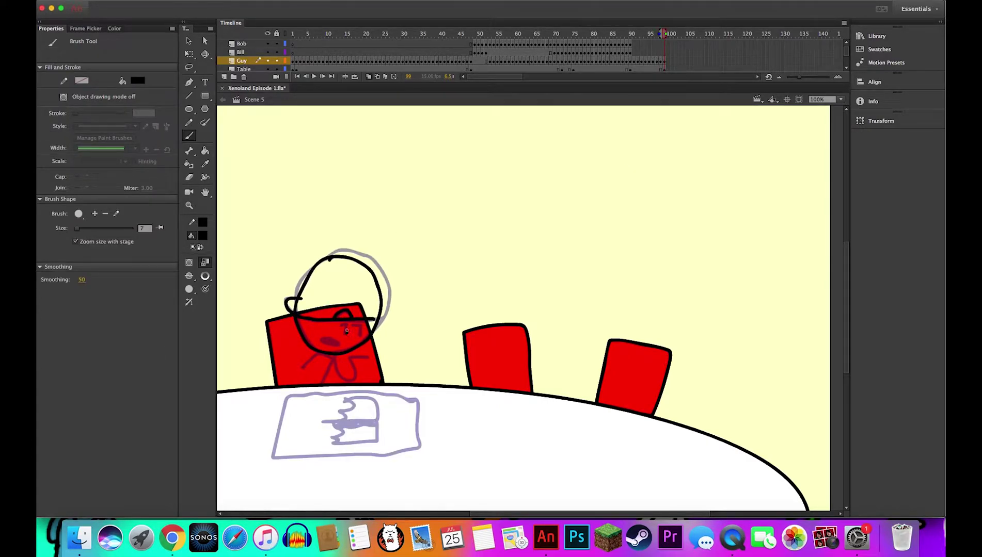
left_click_drag(316, 340, 413, 397)
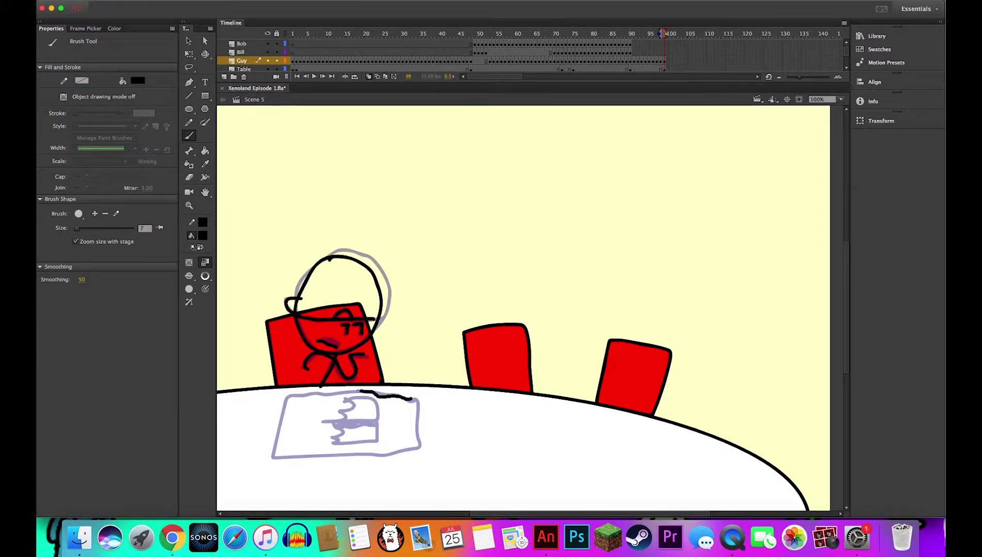
left_click_drag(283, 395, 361, 458)
mouse_move(423, 413)
left_mouse_down()
mouse_move(351, 397)
mouse_move(382, 441)
left_mouse_up()
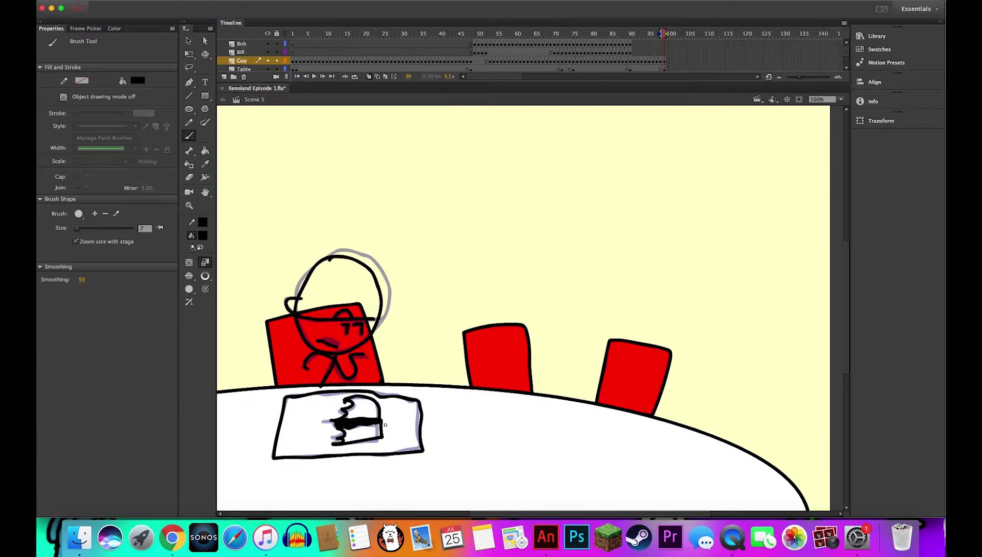
- Play the animation from frame 90 and sample the white fill of Guy's head on frame 89
left_click(633, 61)
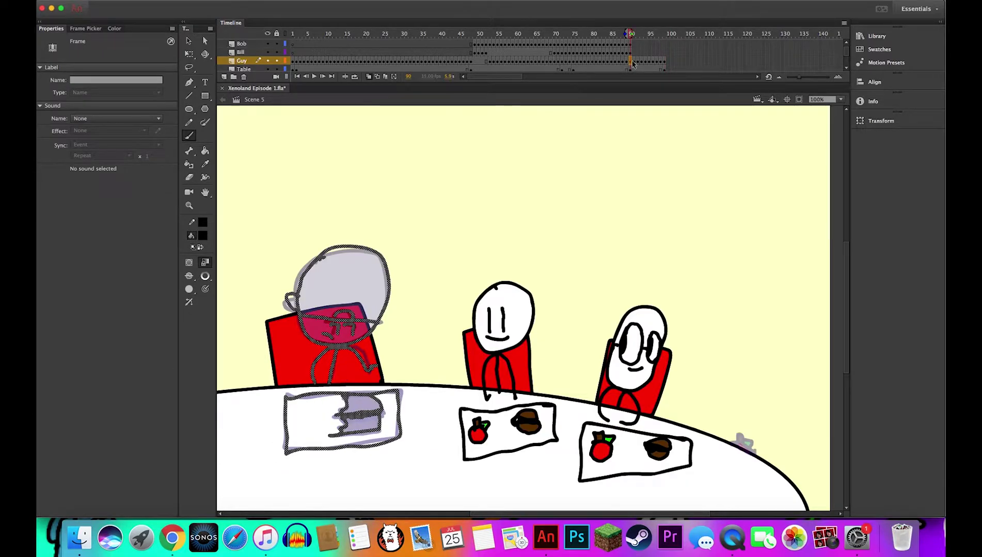
key("Return")
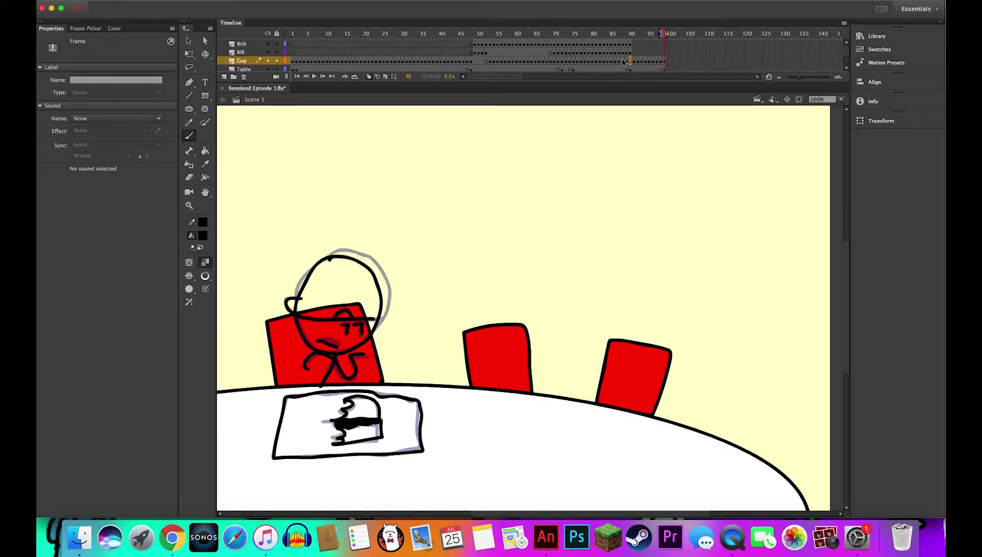
left_click(628, 61)
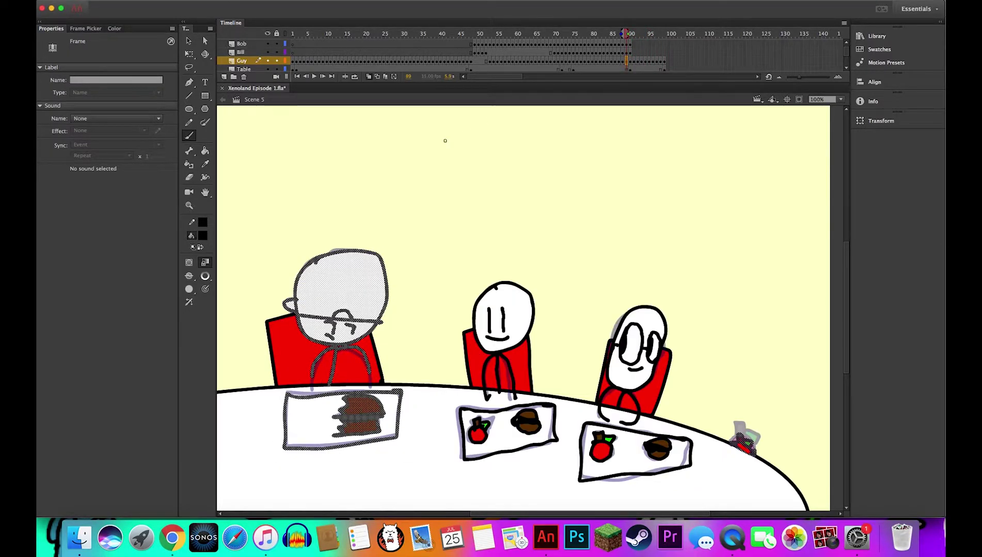
key("i")
left_click(355, 283)
key("super+z")
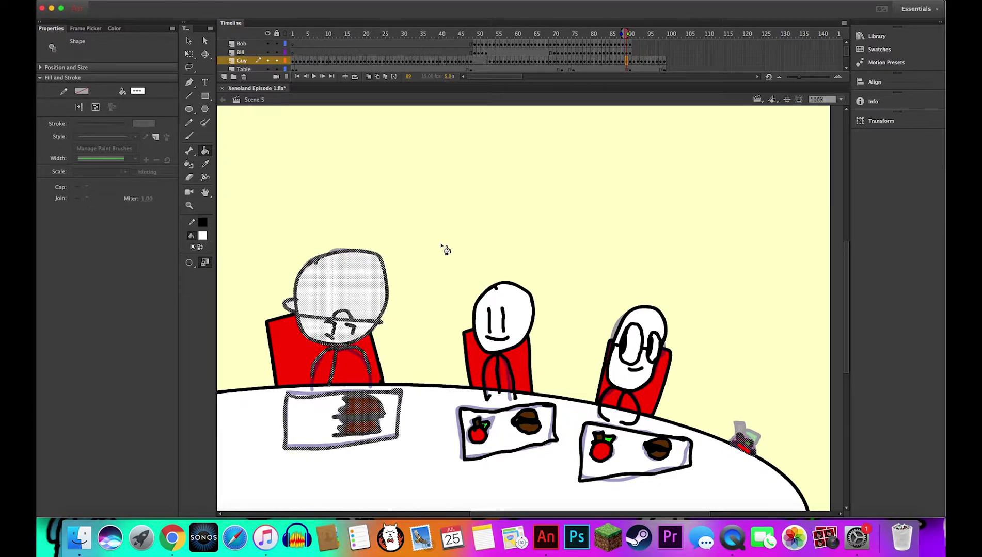
- Fill Guy's head, face and cap detail white on frames 90 and 91 with the Paint Bucket
key(".")
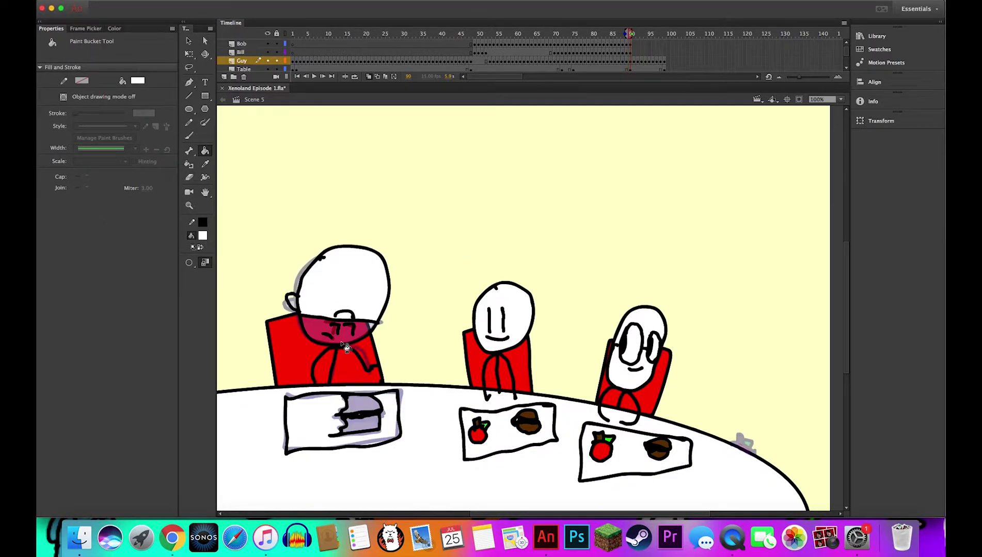
left_click(306, 312)
key(".")
left_click(361, 279)
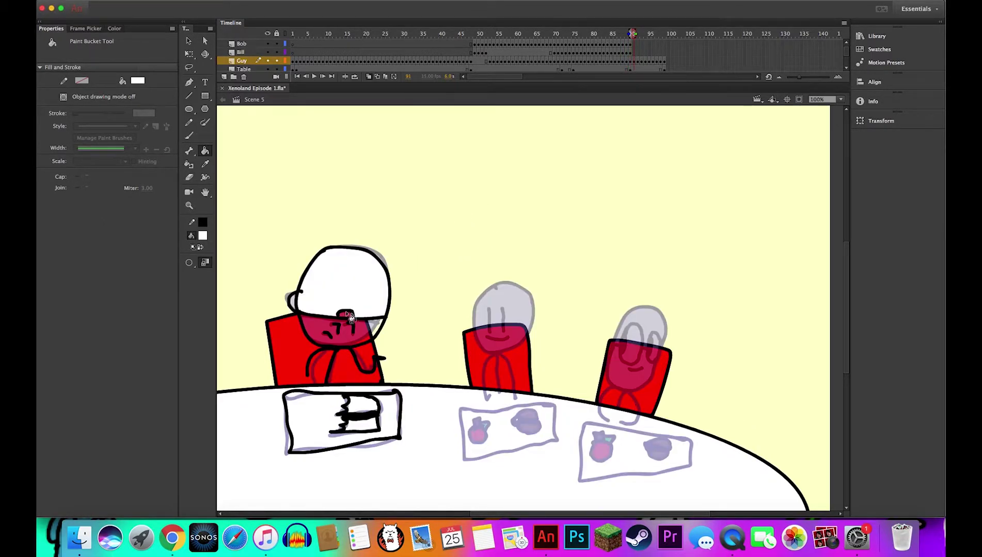
left_click(344, 319)
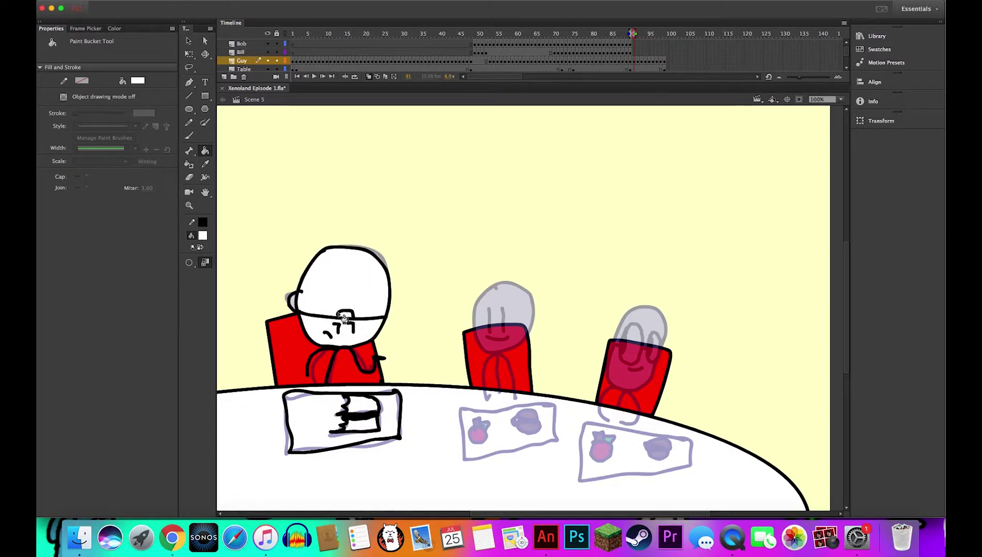
- Fill Guy's head, ear, face and cap detail white on frames 92 to 99 with the Paint Bucket
key(".")
key(".")
key(".")
key(".")
key(".")
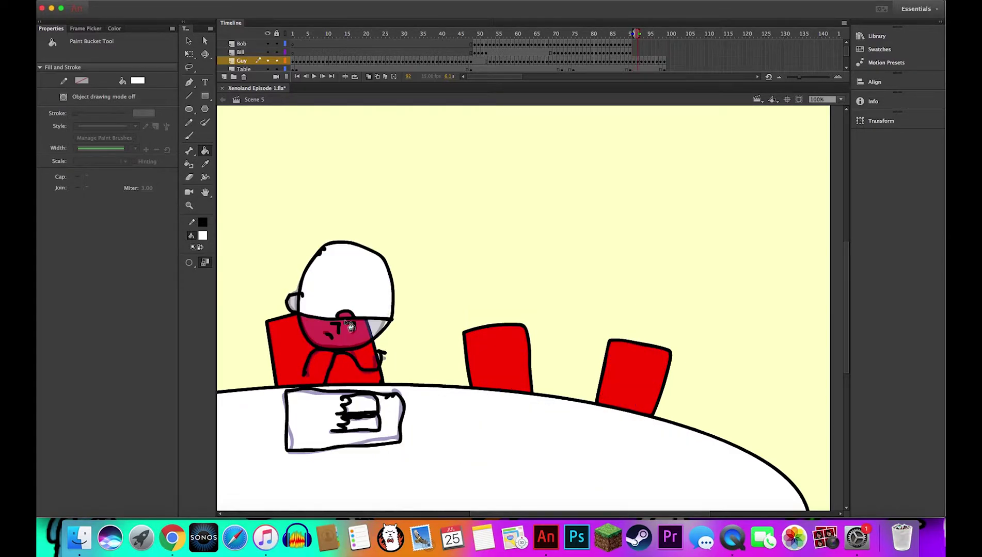
left_click(352, 334)
key(".")
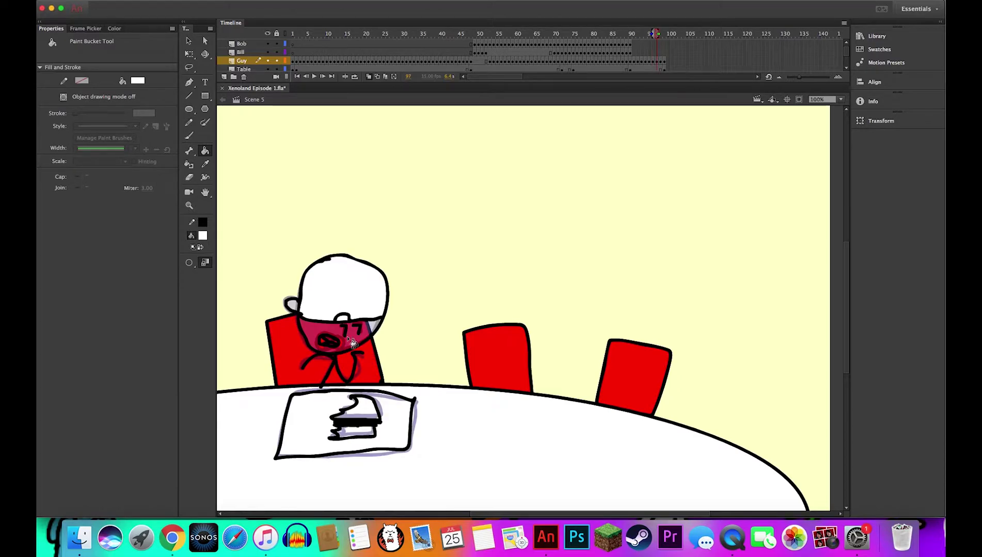
key(".")
left_click(350, 335)
key(".")
key(".")
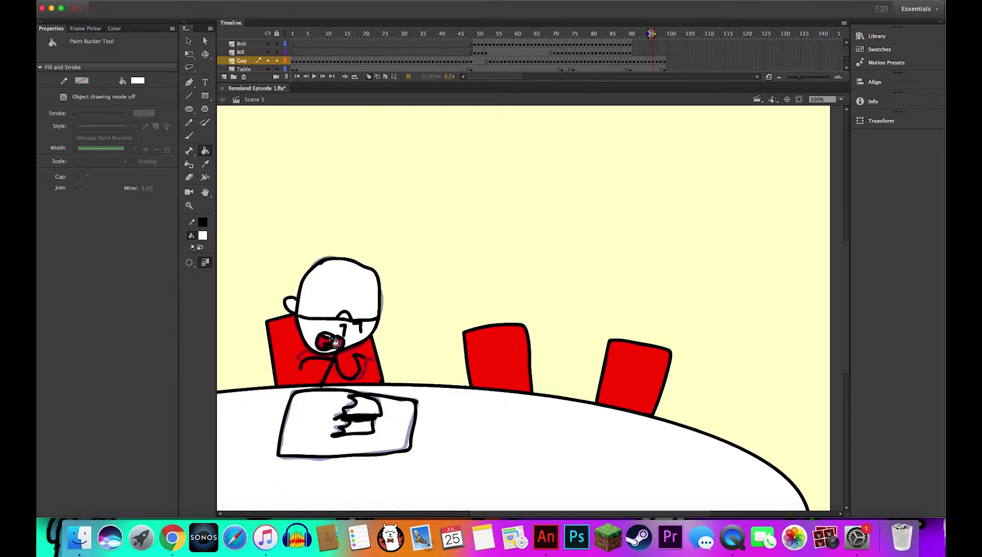
- Set the fill color to dark red and color the inside of Guy's open mouth on the talking frames up to frame 97
left_click(202, 235)
left_click(261, 314)
key(".")
key(".")
key(".")
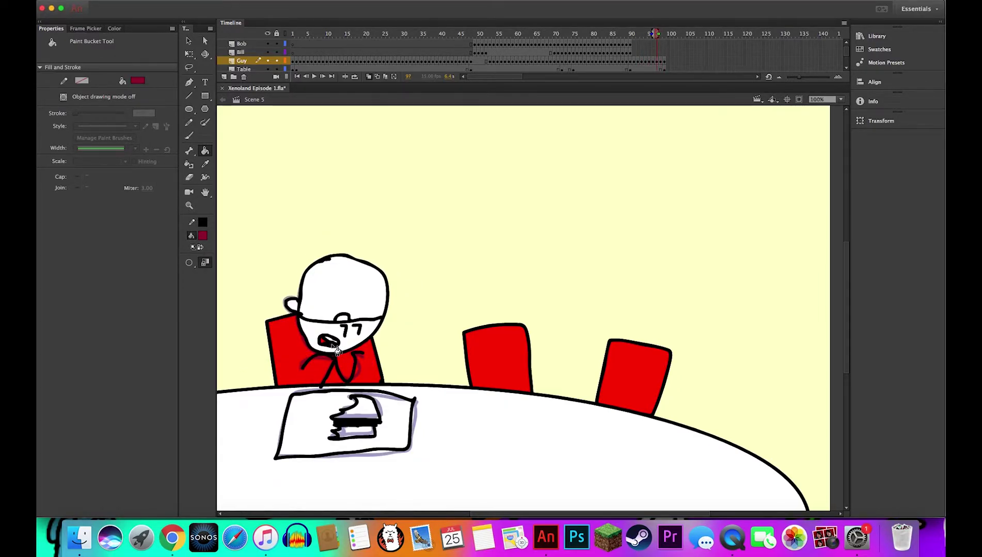
- Change the fill color and color the remaining areas inside Guy's open mouth on the talking frames
left_click(202, 235)
left_click(348, 338)
key(".")
key(".")
key(".")
left_click(325, 344)
- Sample the burger's brown fill on frame 89 and fill Guy's bitten burger brown on frames 90 to 94
key(".")
key(".")
key(".")
key("i")
left_click(362, 405)
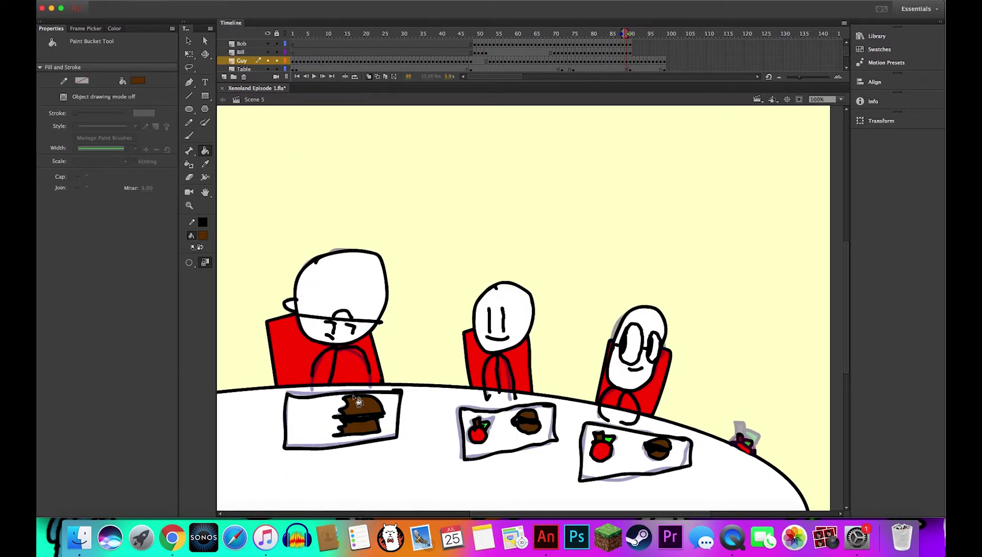
key(".")
key(".")
key(".")
left_click(361, 404)
key(".")
key(".")
left_click(360, 422)
- Fill Guy's bitten burger brown on frames 95 to 99 with the Paint Bucket
key("b")
key("period")
key("period")
key("period")
key("period")
key("period")
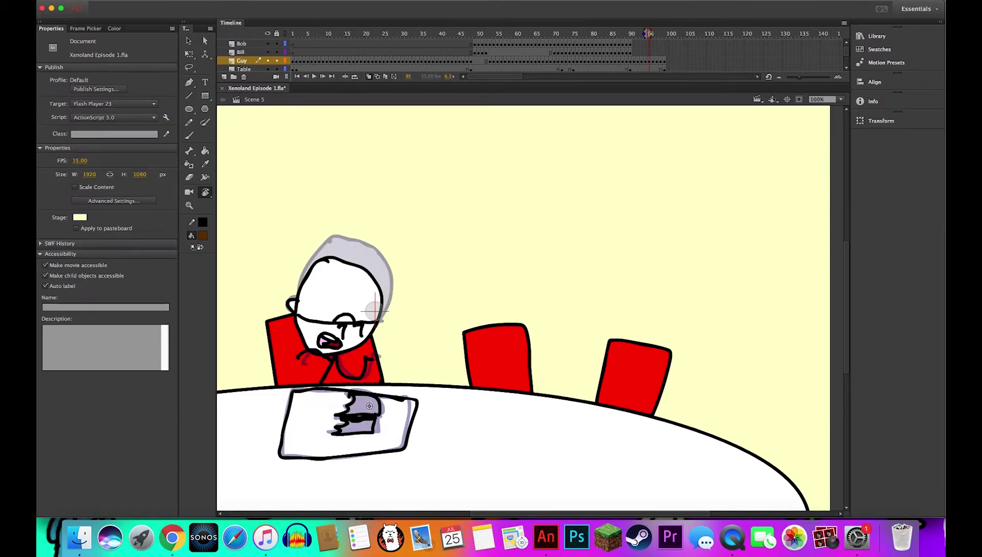
key("k")
left_click(366, 413)
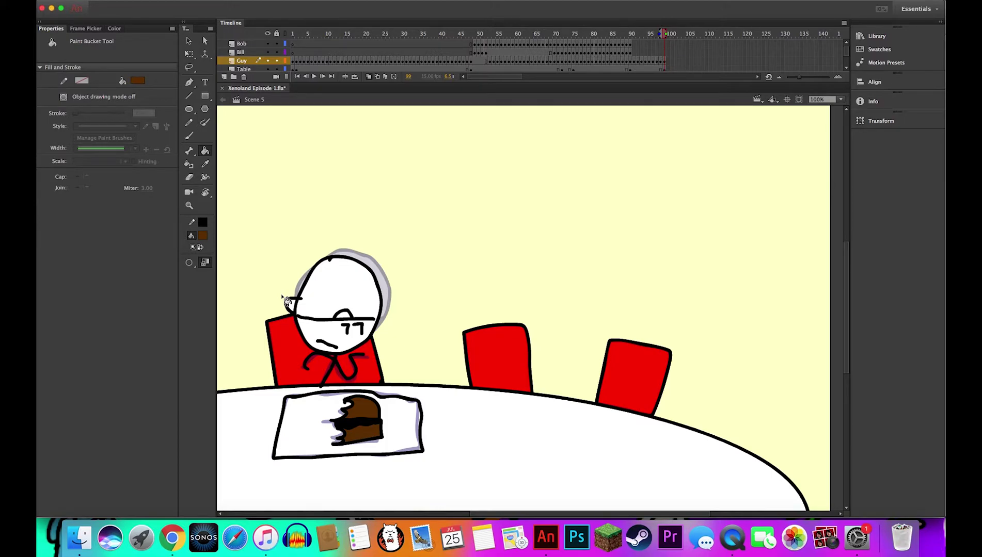
- Play the cafeteria scene from its beginning through frame 99 to review the colored animation
key("Return")
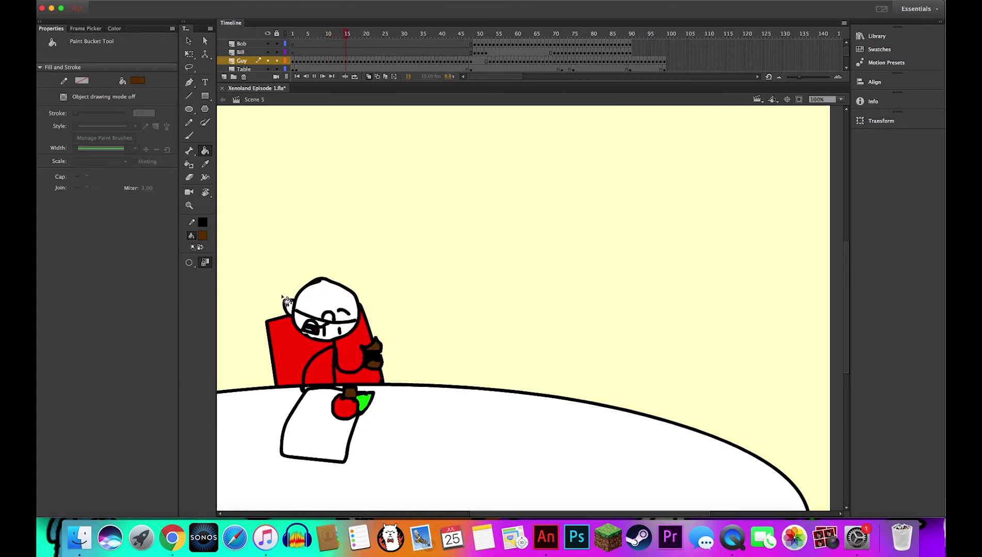
key("F12")
key("F12")
key("F12")
key("F12")
key("F12")
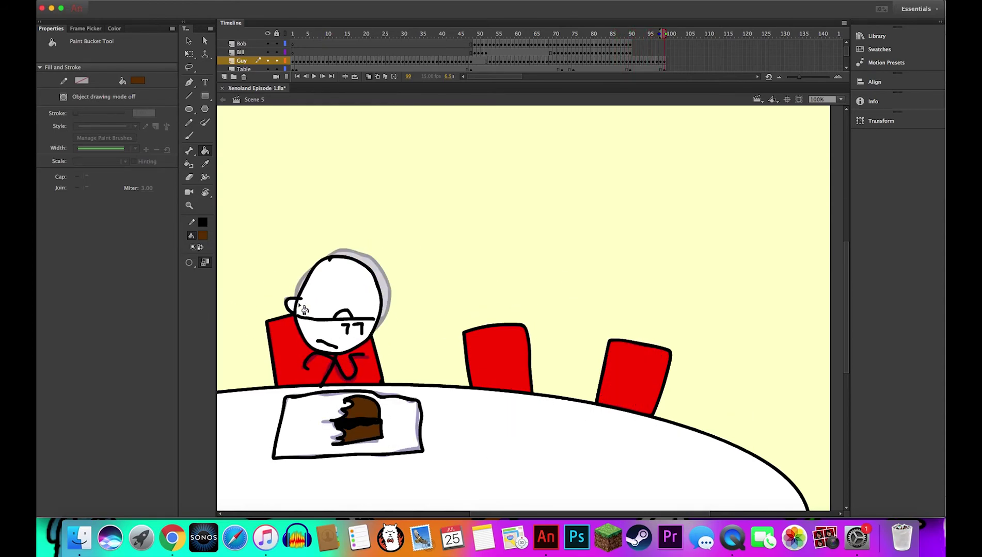
right_click(723, 547)
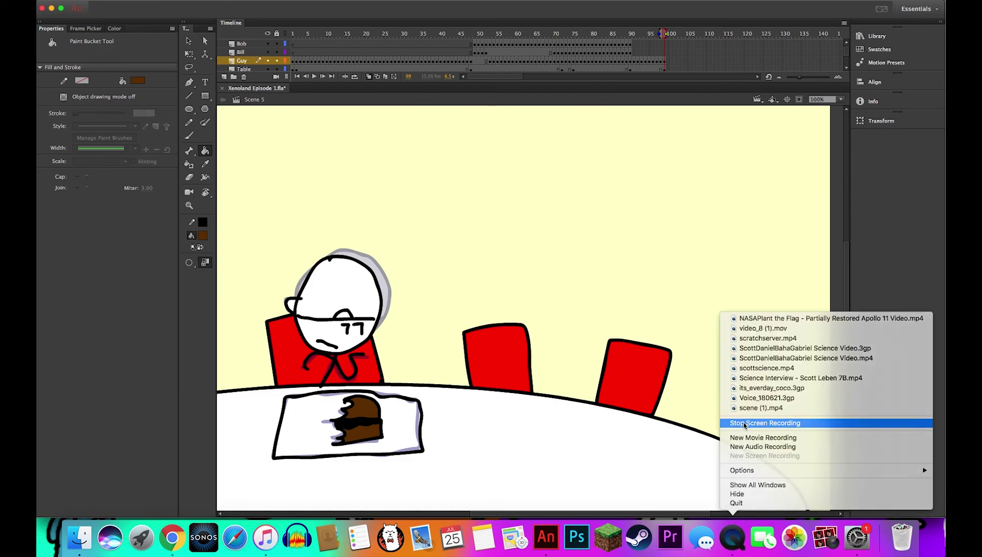